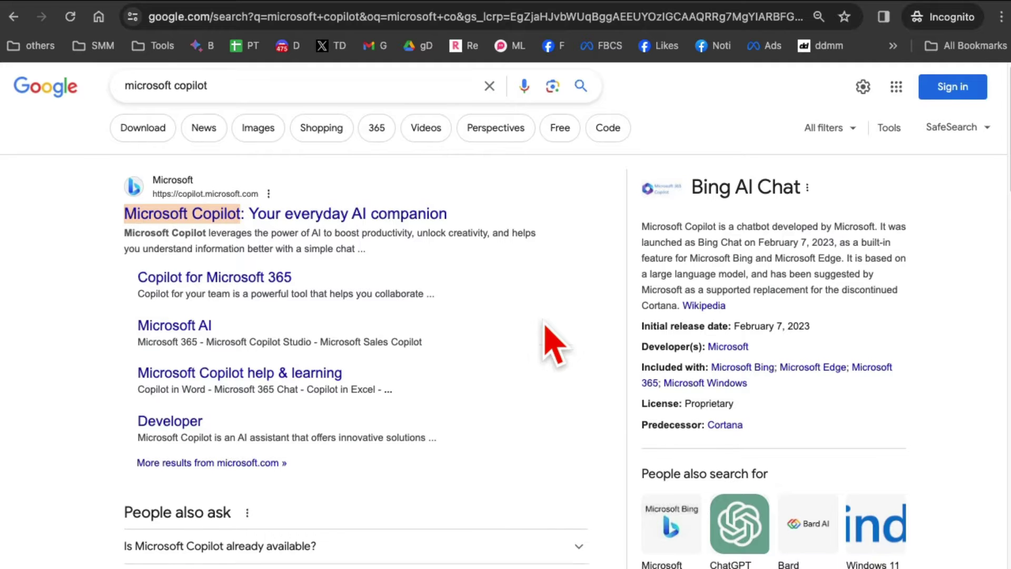
Look over the Google results for Microsoft Copilot, including the official result and the Bing AI Chat description.
{"action": "scroll", "coordinate": [541, 338], "scroll_direction": "down", "scroll_amount": 7}
{"action": "scroll", "coordinate": [542, 338], "scroll_direction": "up", "scroll_amount": 7}
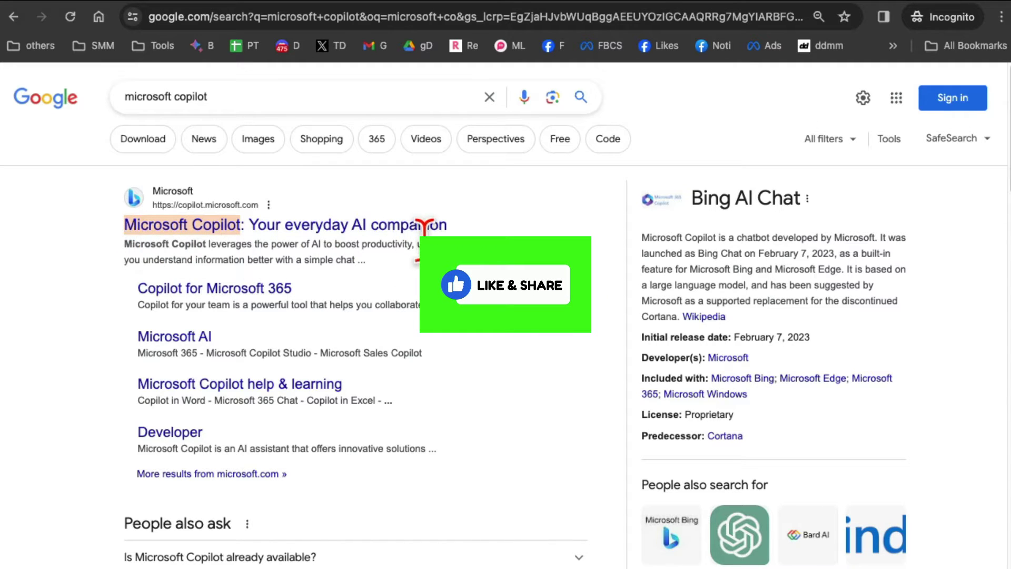
{"action": "left_click_drag", "start_coordinate": [447, 226], "coordinate": [264, 221]}
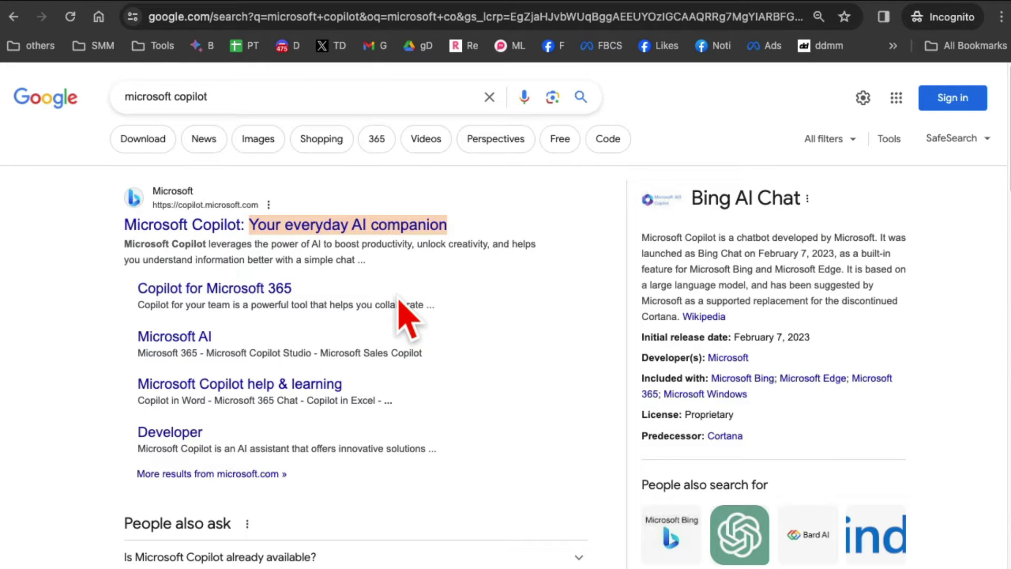
{"action": "left_click", "coordinate": [736, 226]}
{"action": "left_click_drag", "start_coordinate": [703, 198], "coordinate": [804, 200]}
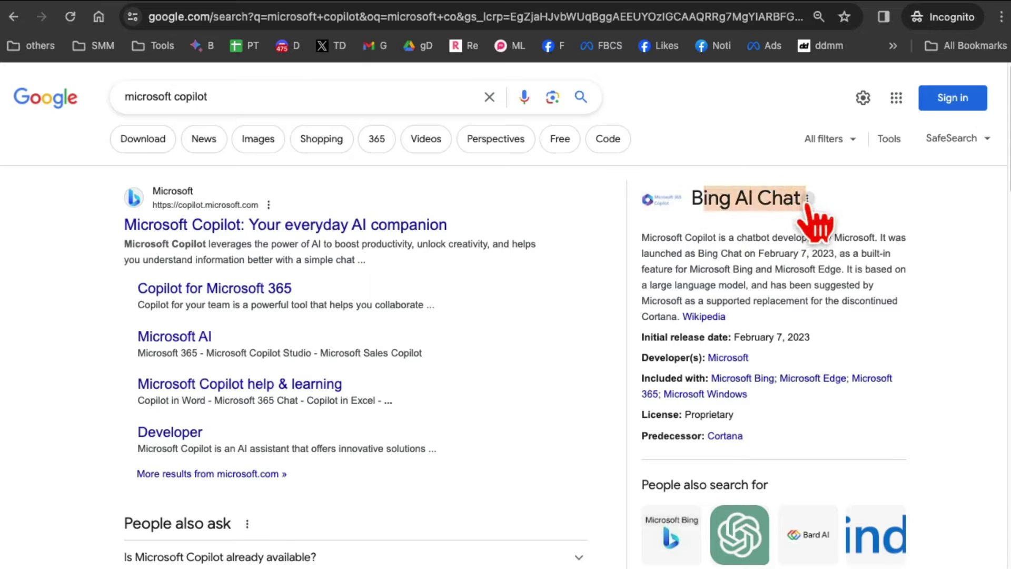
{"action": "left_click", "coordinate": [695, 236]}
{"action": "left_click_drag", "start_coordinate": [649, 237], "coordinate": [835, 253]}
{"action": "left_click", "coordinate": [834, 293]}
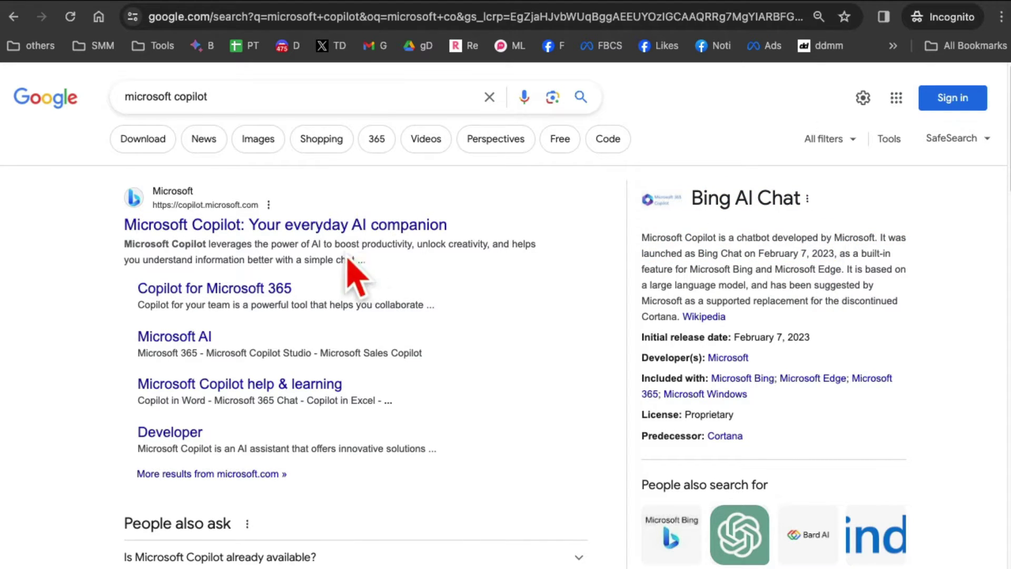
Open the Microsoft Copilot search result, view its sign-in page, and close the incognito window.
{"action": "left_click", "coordinate": [239, 232]}
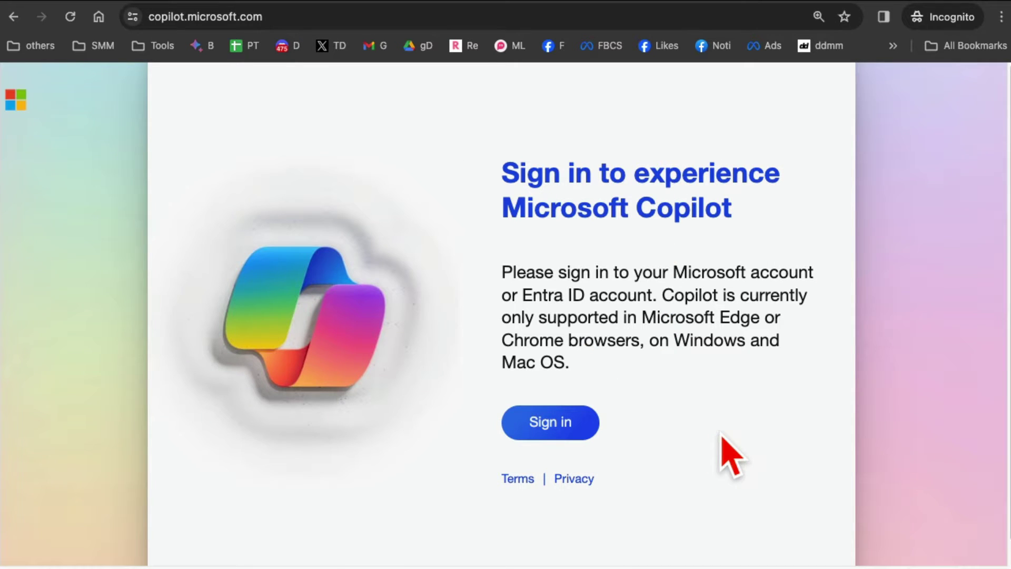
{"action": "mouse_move", "coordinate": [323, 11]}
{"action": "left_mouse_down"}
{"action": "mouse_move", "coordinate": [395, 27]}
{"action": "mouse_move", "coordinate": [334, 18]}
{"action": "mouse_move", "coordinate": [347, 21]}
{"action": "mouse_move", "coordinate": [341, 9]}
{"action": "left_mouse_up"}
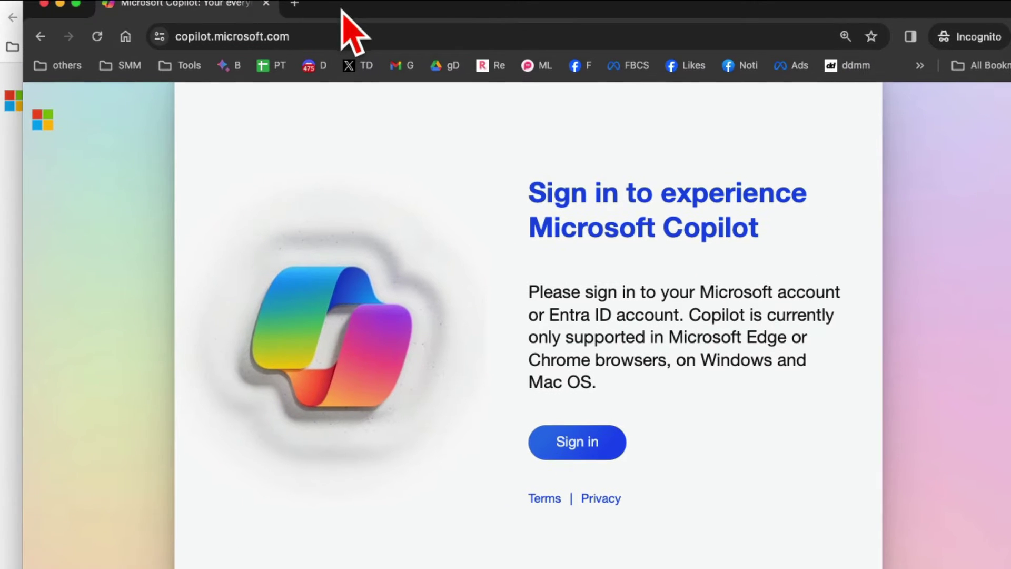
{"action": "left_click", "coordinate": [43, 4]}
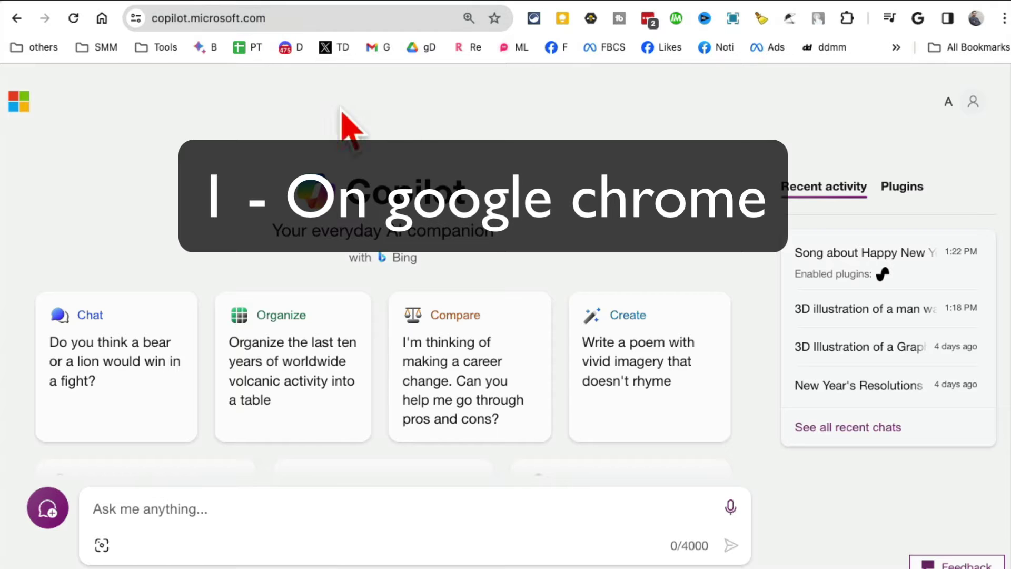
Check which account is signed in on the Copilot page and look over its home page.
{"action": "left_click", "coordinate": [973, 101]}
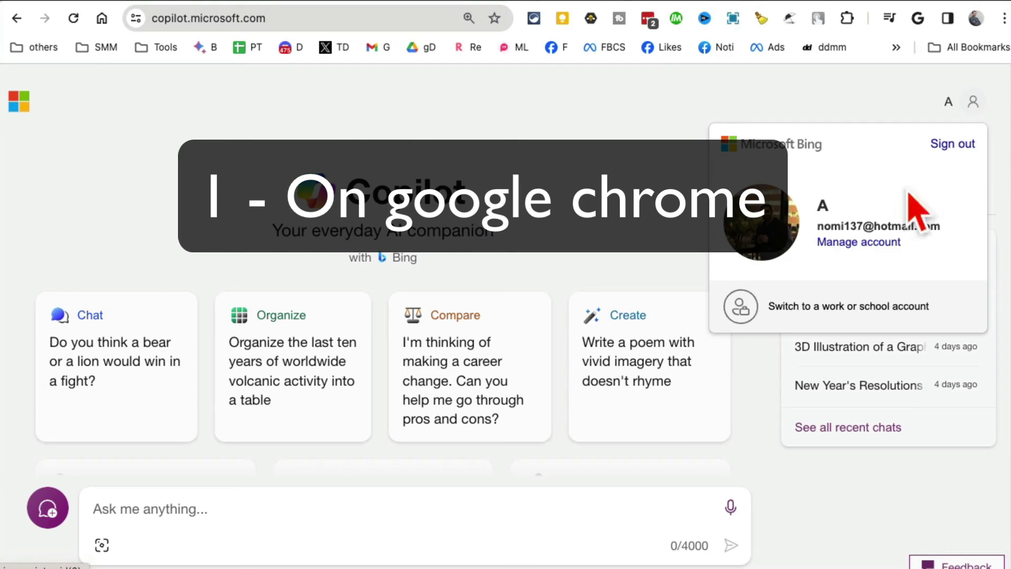
{"action": "left_click", "coordinate": [972, 104]}
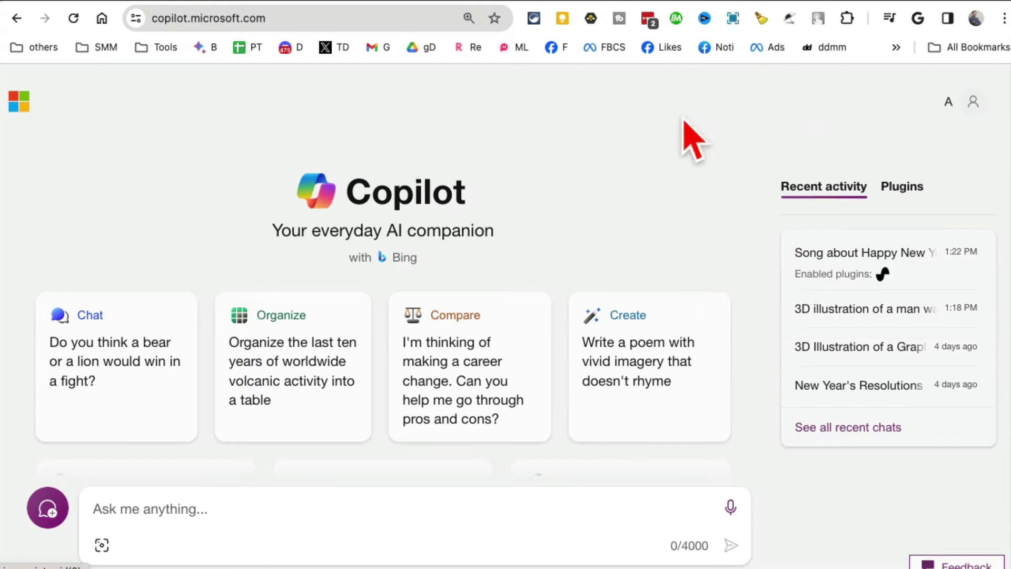
{"action": "scroll", "coordinate": [677, 225], "scroll_direction": "down", "scroll_amount": 1}
{"action": "scroll", "coordinate": [300, 302], "scroll_direction": "up", "scroll_amount": 1}
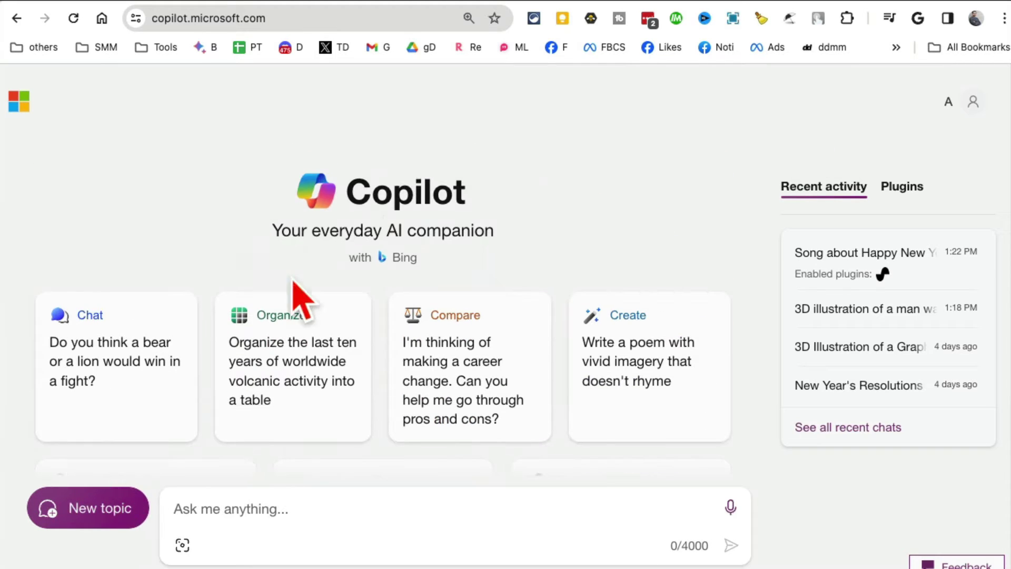
{"action": "double_click", "coordinate": [349, 194]}
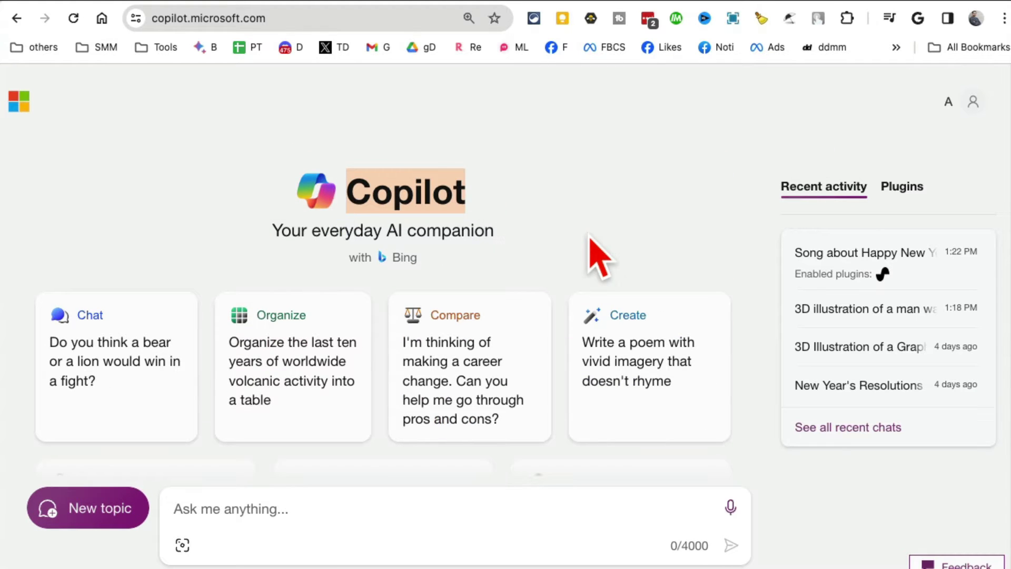
{"action": "scroll", "coordinate": [590, 239], "scroll_direction": "down", "scroll_amount": 5}
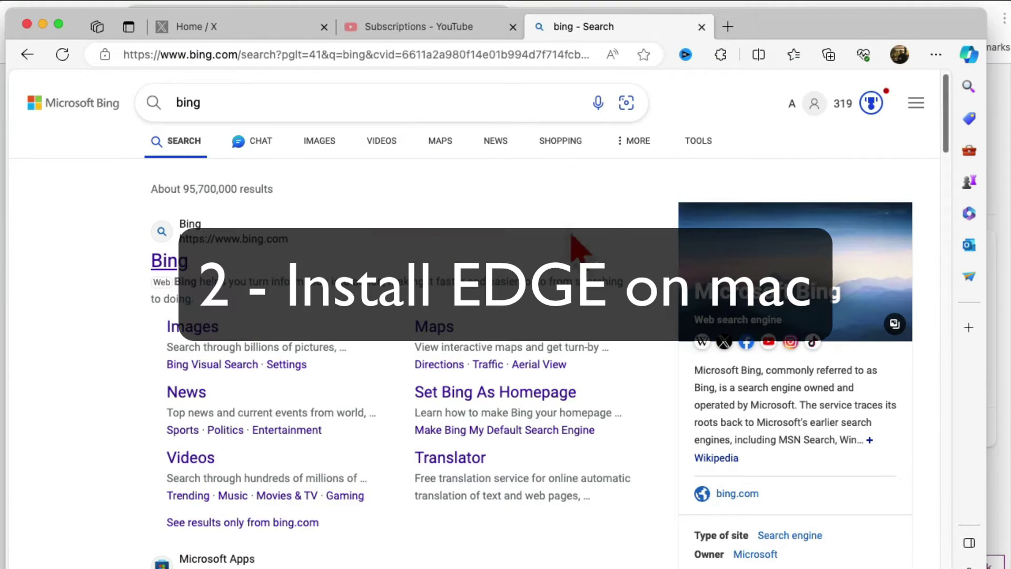
In Microsoft Edge, look through the Bing search results for "bing" and go to Bing's chat view.
{"action": "scroll", "coordinate": [579, 247], "scroll_direction": "down", "scroll_amount": 10}
{"action": "scroll", "coordinate": [576, 226], "scroll_direction": "up", "scroll_amount": 15}
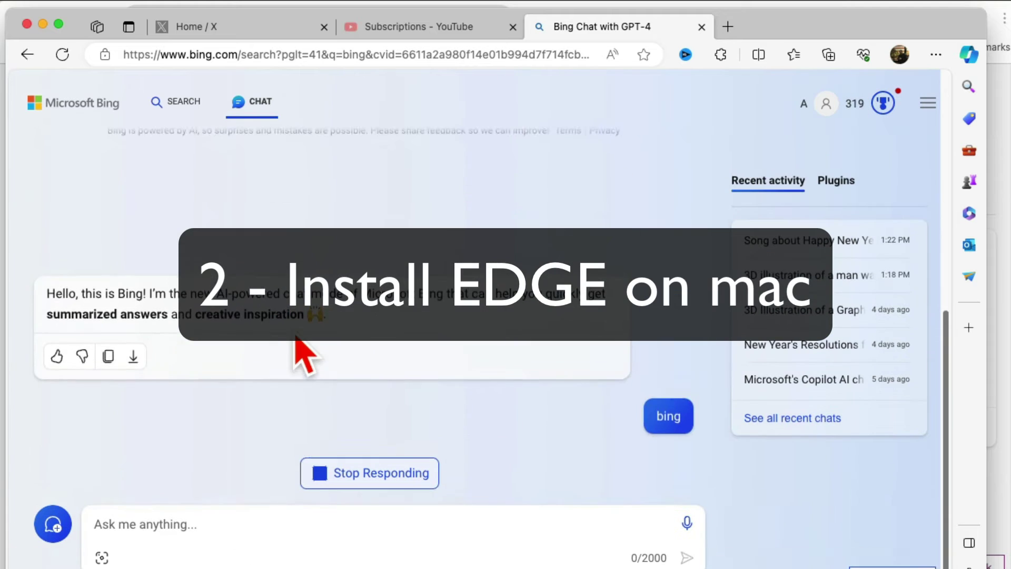
{"action": "scroll", "coordinate": [316, 343], "scroll_direction": "up", "scroll_amount": 5}
{"action": "scroll", "coordinate": [337, 347], "scroll_direction": "down", "scroll_amount": 10}
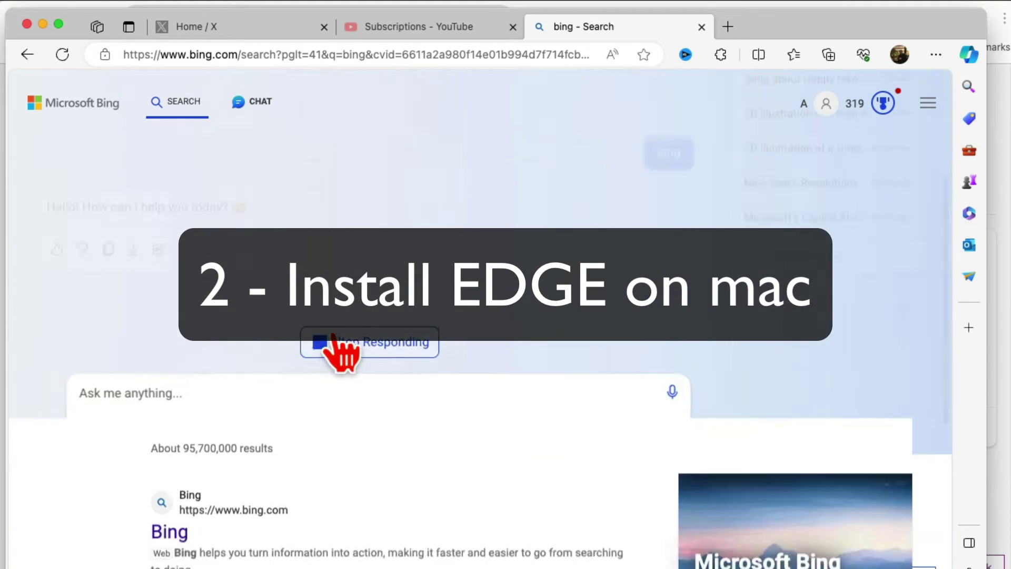
{"action": "scroll", "coordinate": [339, 354], "scroll_direction": "up", "scroll_amount": 5}
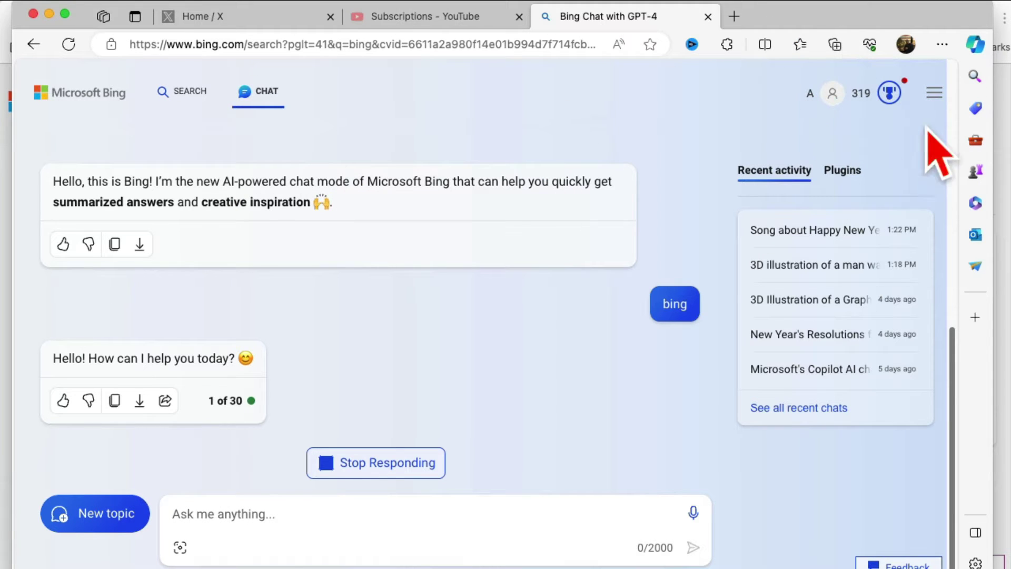
Open the Copilot sidebar in Edge and set the conversation style to More Precise.
{"action": "left_click", "coordinate": [975, 46]}
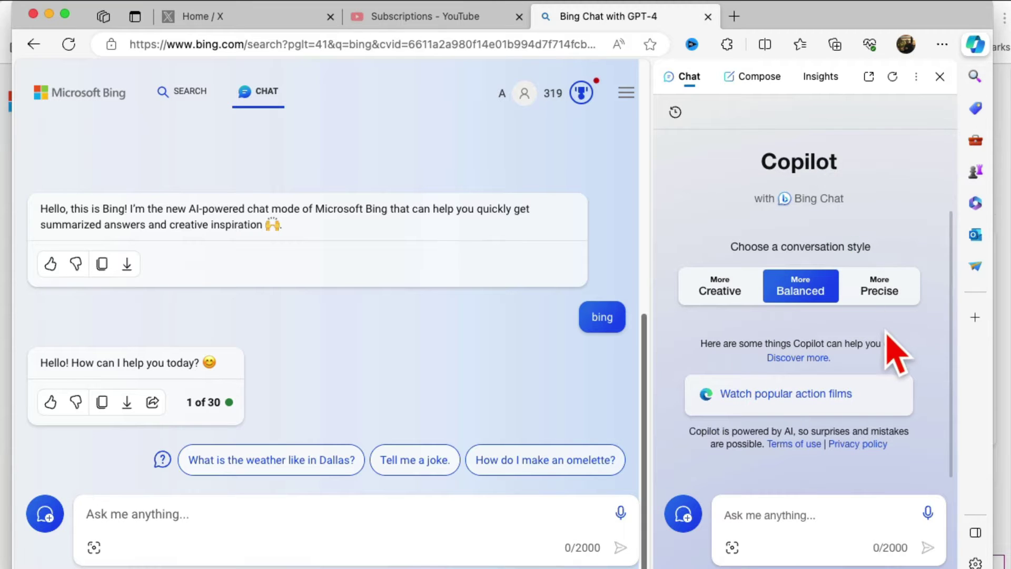
{"action": "left_click", "coordinate": [790, 514]}
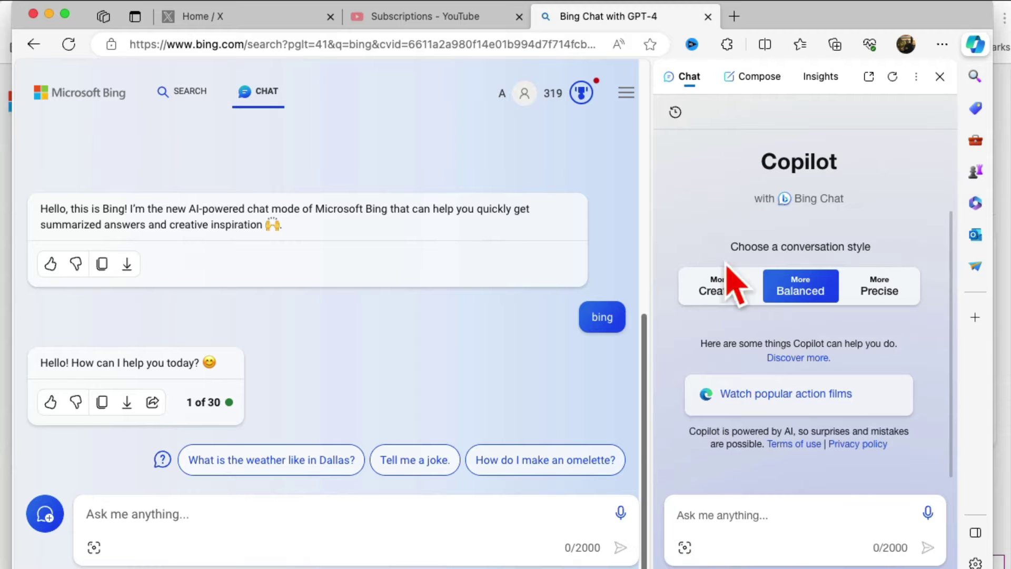
{"action": "left_click", "coordinate": [727, 300]}
{"action": "left_click", "coordinate": [822, 292]}
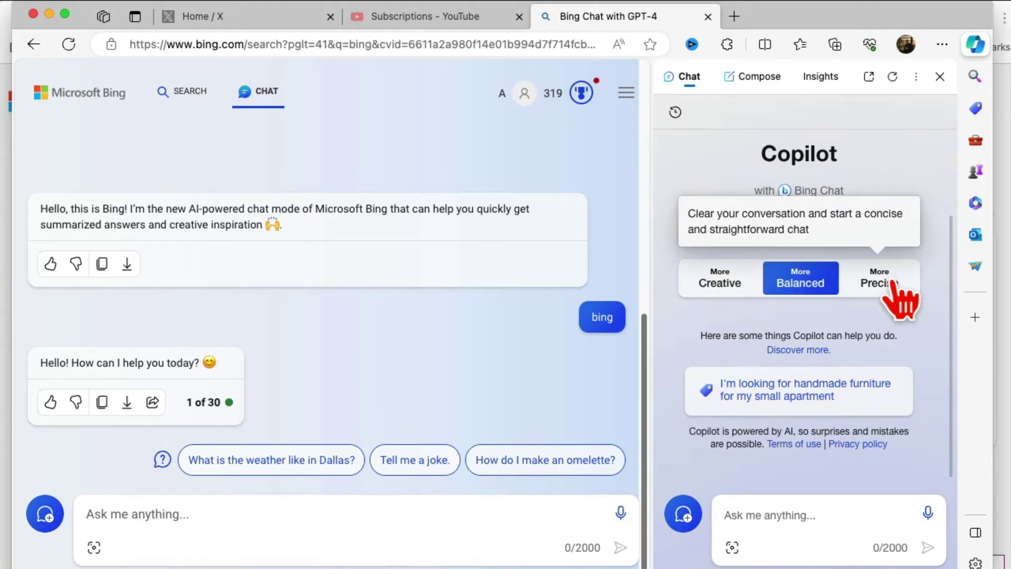
{"action": "left_click", "coordinate": [890, 290]}
View the sidebar's Compose and Insights sections, and close and reopen the Copilot sidebar.
{"action": "left_click", "coordinate": [760, 74]}
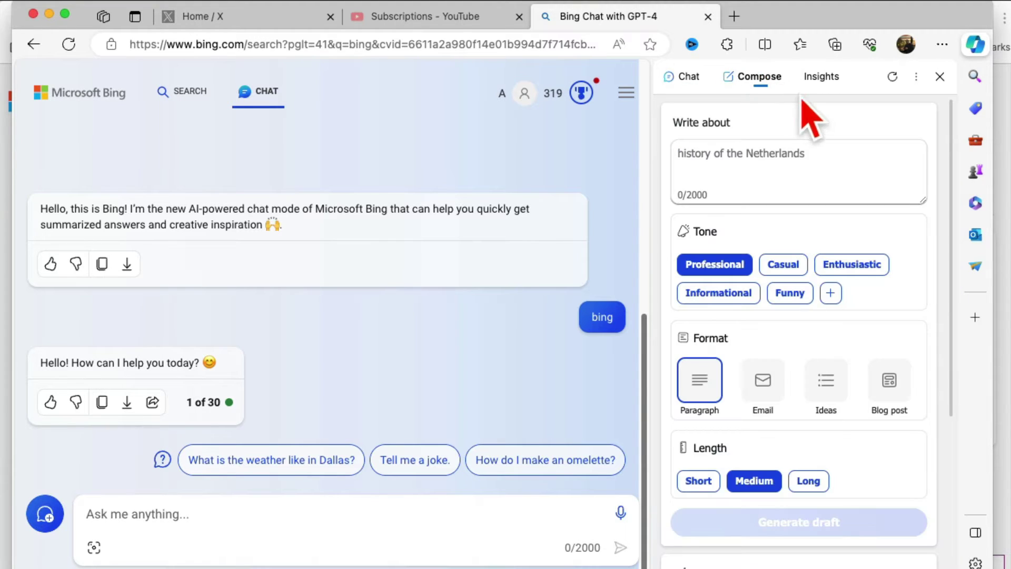
{"action": "left_click", "coordinate": [819, 77]}
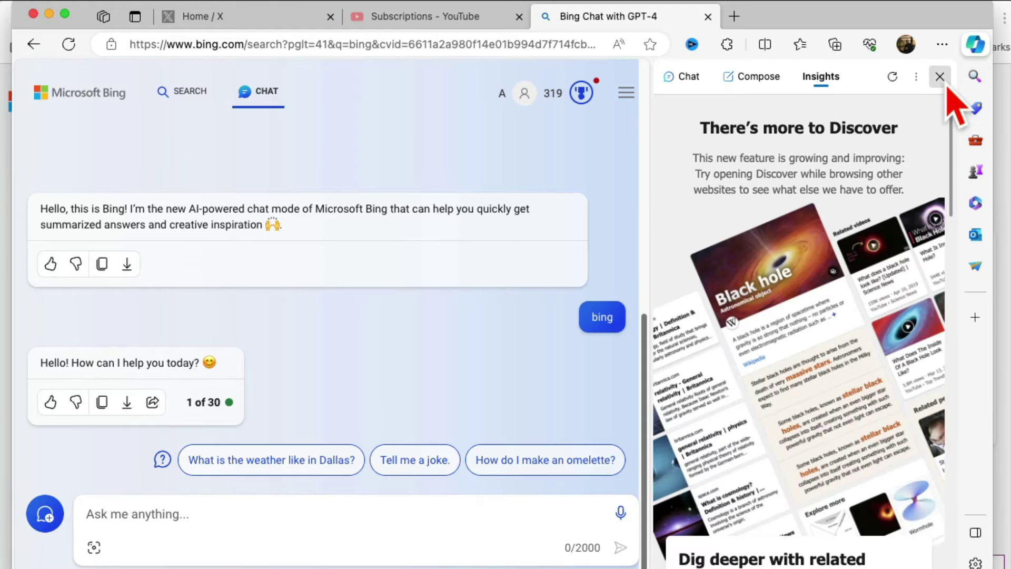
{"action": "left_click", "coordinate": [942, 80]}
{"action": "left_click", "coordinate": [975, 46]}
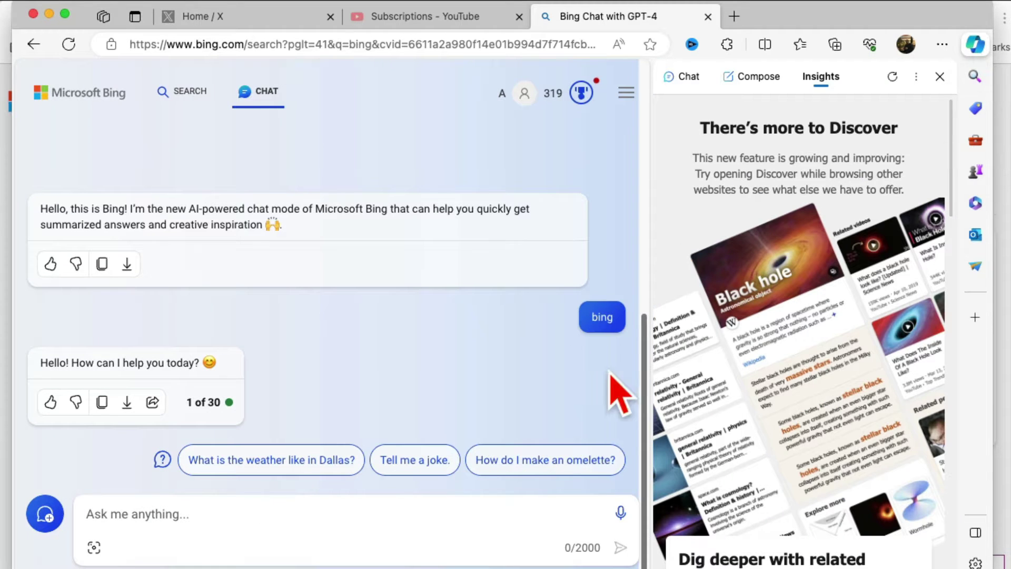
Return the Bing page to its search results and reopen the Copilot sidebar on its Chat section.
{"action": "scroll", "coordinate": [614, 397], "scroll_direction": "up", "scroll_amount": 3}
{"action": "left_click", "coordinate": [974, 46]}
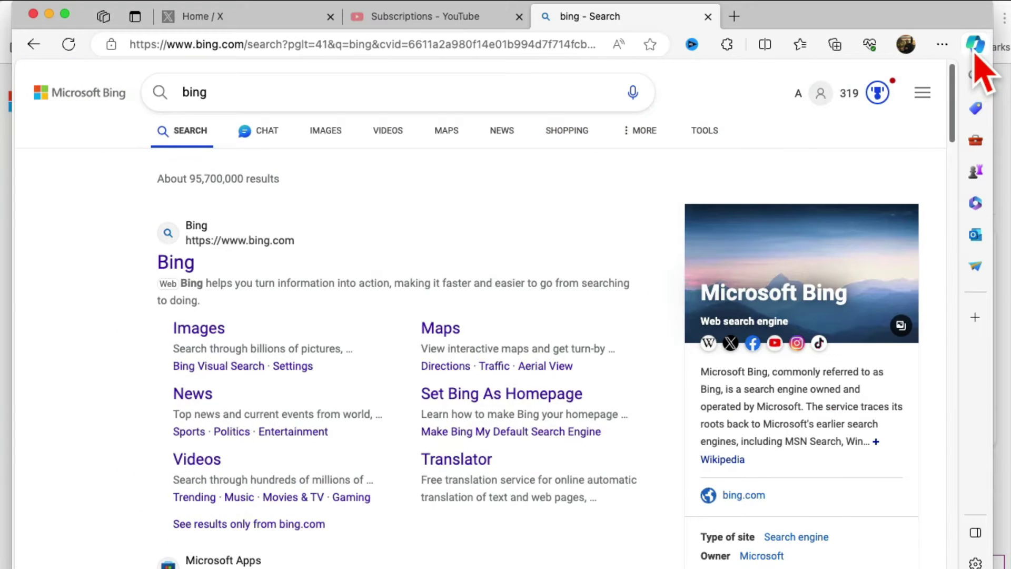
{"action": "left_click", "coordinate": [975, 47]}
{"action": "left_click", "coordinate": [690, 83]}
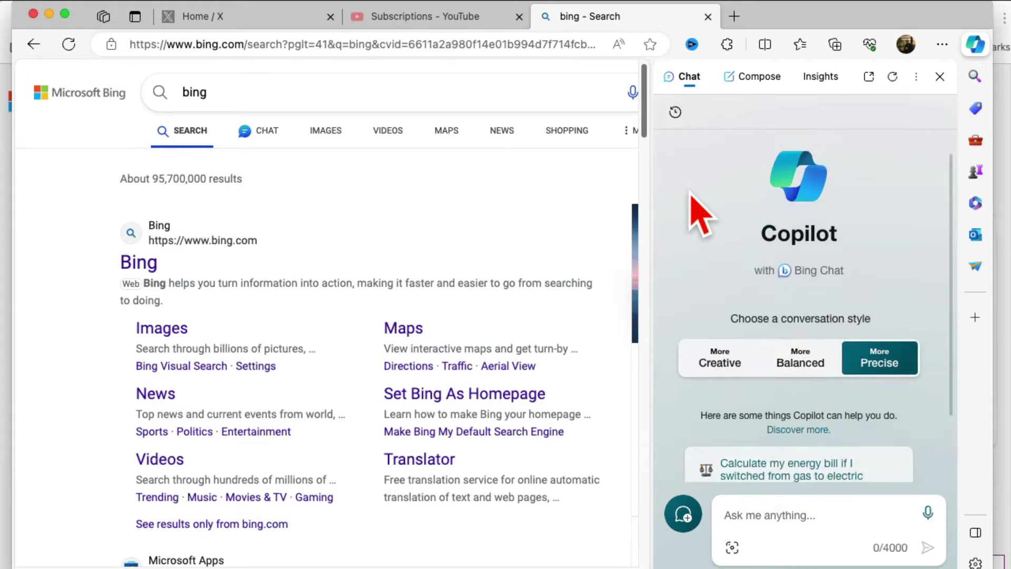
{"action": "scroll", "coordinate": [699, 214], "scroll_direction": "down", "scroll_amount": 2}
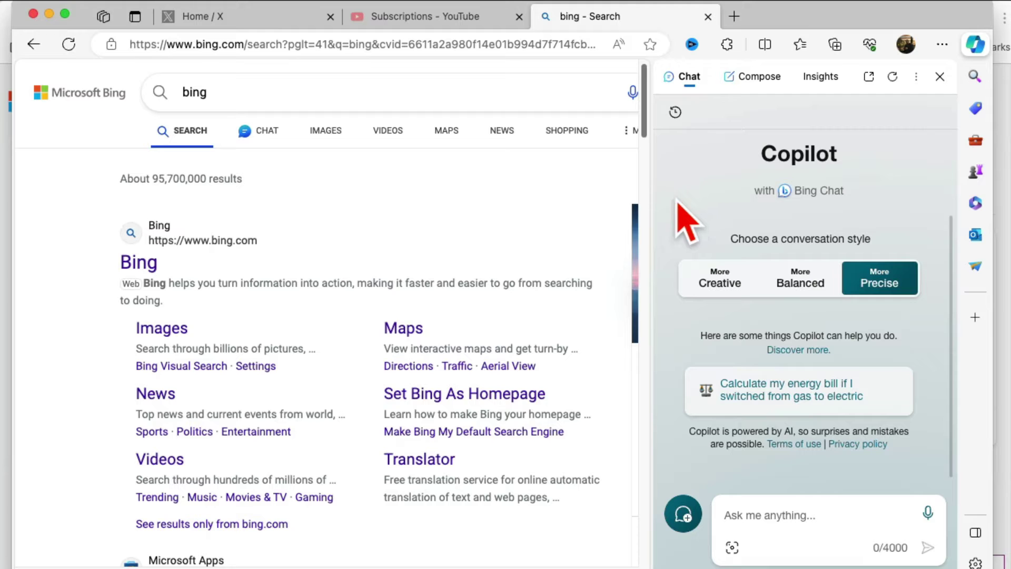
Switch back to Copilot in Chrome and examine its suggested prompts and conversation styles.
{"action": "left_click", "coordinate": [49, 14]}
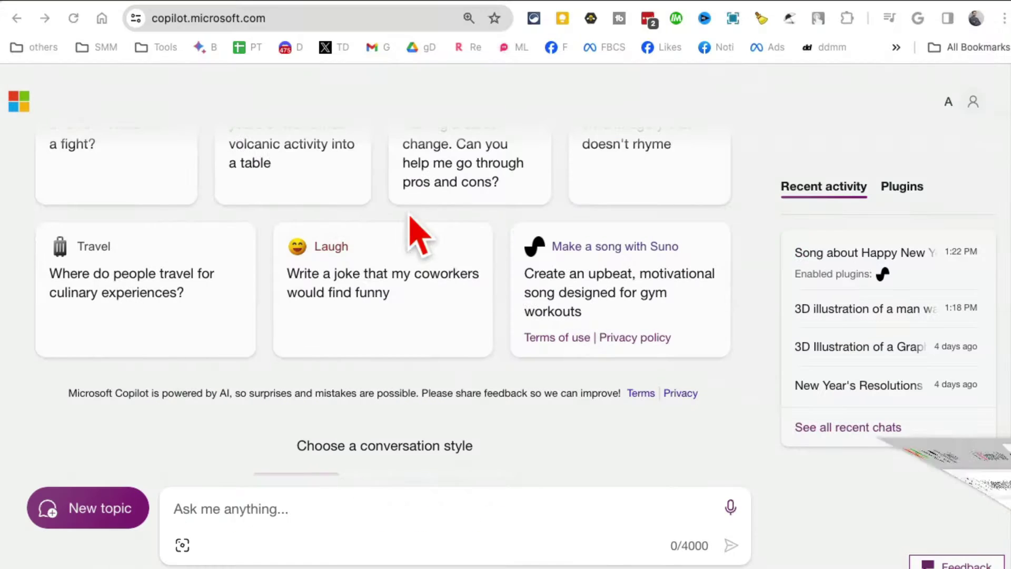
{"action": "scroll", "coordinate": [532, 274], "scroll_direction": "up", "scroll_amount": 2}
{"action": "scroll", "coordinate": [542, 274], "scroll_direction": "up", "scroll_amount": 5}
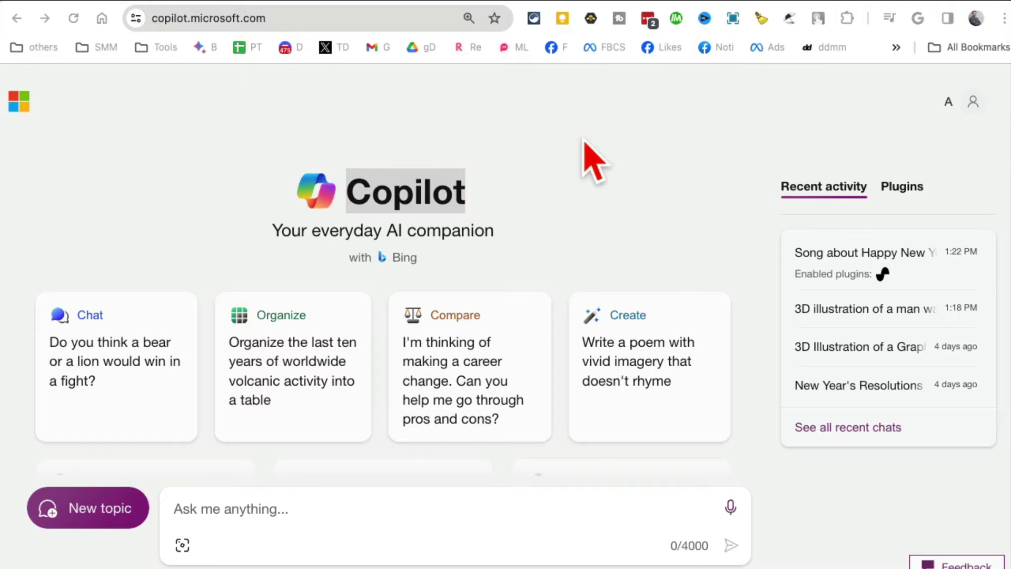
{"action": "scroll", "coordinate": [648, 332], "scroll_direction": "down", "scroll_amount": 4}
{"action": "scroll", "coordinate": [158, 485], "scroll_direction": "down", "scroll_amount": 3}
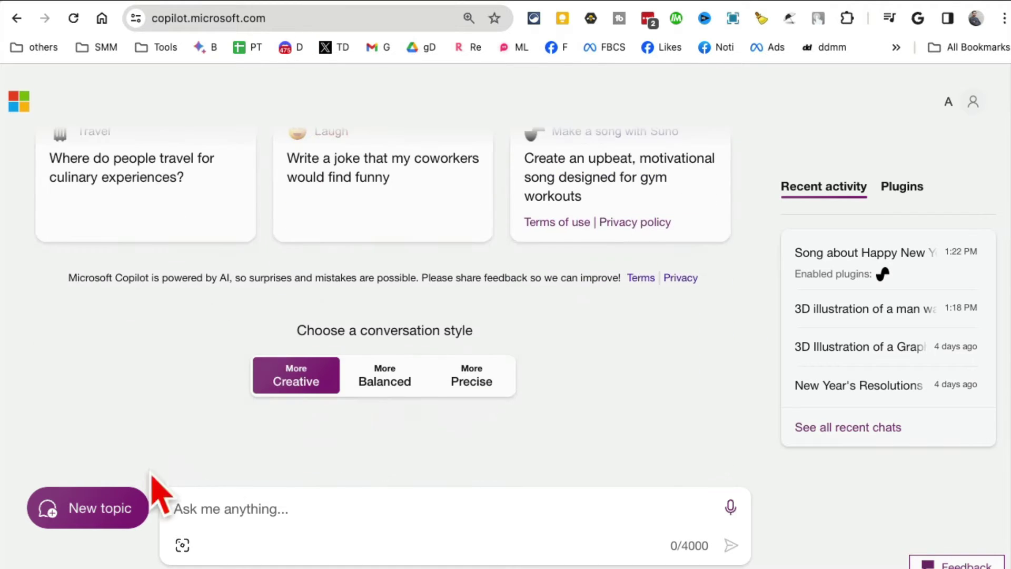
{"action": "scroll", "coordinate": [484, 474], "scroll_direction": "up", "scroll_amount": 7}
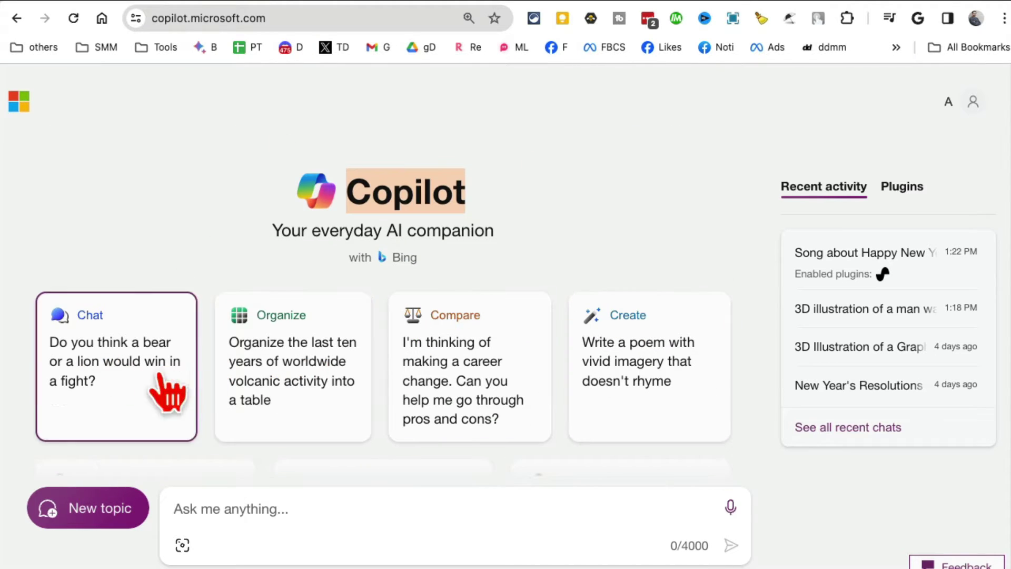
{"action": "scroll", "coordinate": [526, 358], "scroll_direction": "down", "scroll_amount": 3}
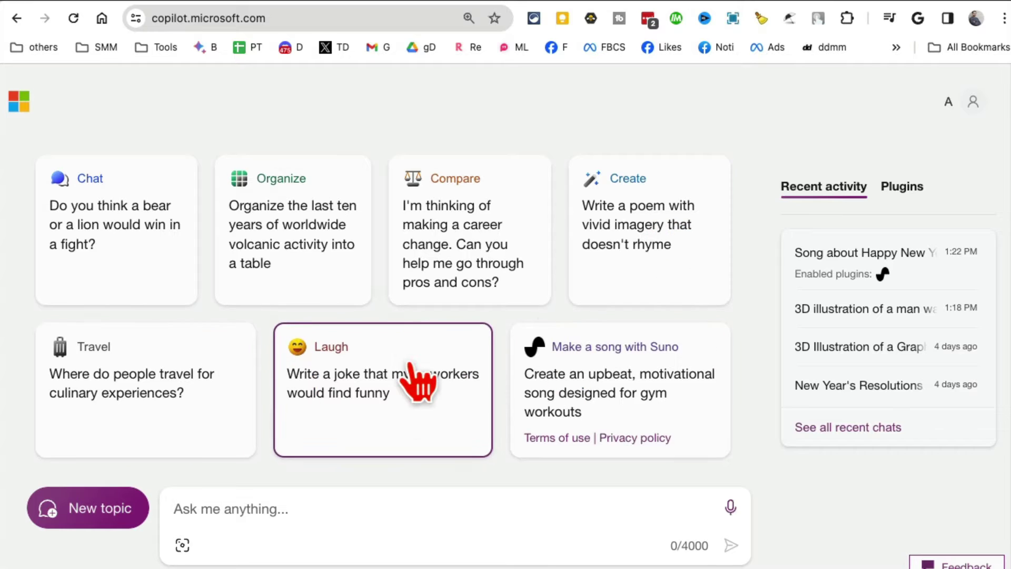
{"action": "scroll", "coordinate": [416, 385], "scroll_direction": "down", "scroll_amount": 4}
Attach IMG_1787.JPG from the Downloads folder to the Copilot message and write the prompt "what do you see in this photo?".
{"action": "left_click", "coordinate": [305, 529]}
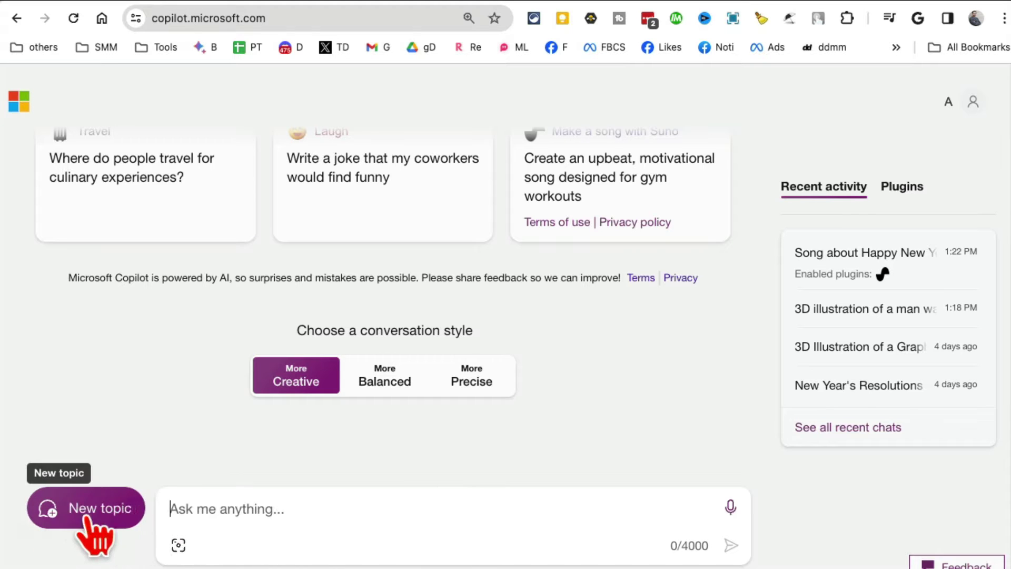
{"action": "left_click", "coordinate": [103, 546]}
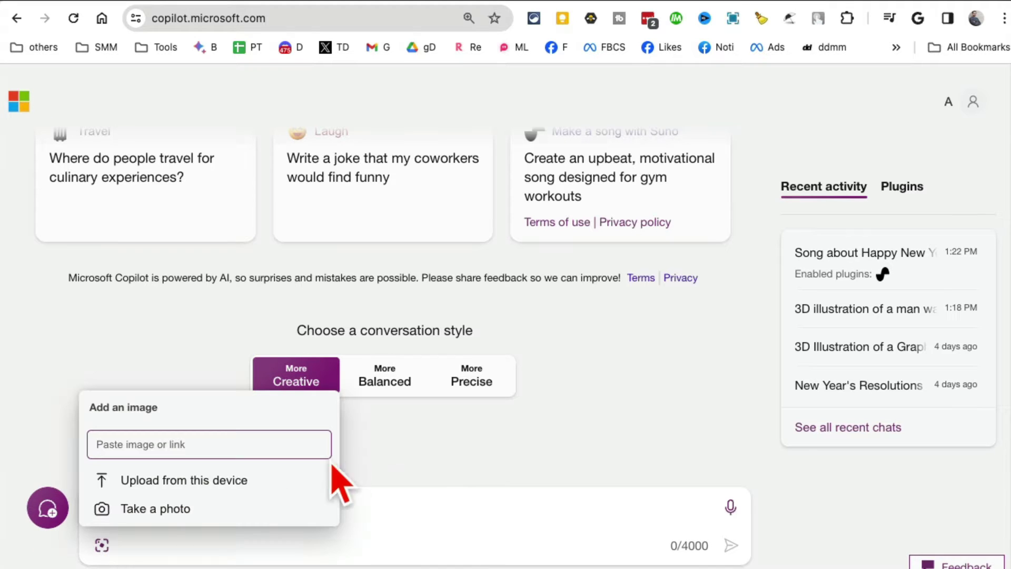
{"action": "left_click", "coordinate": [209, 479]}
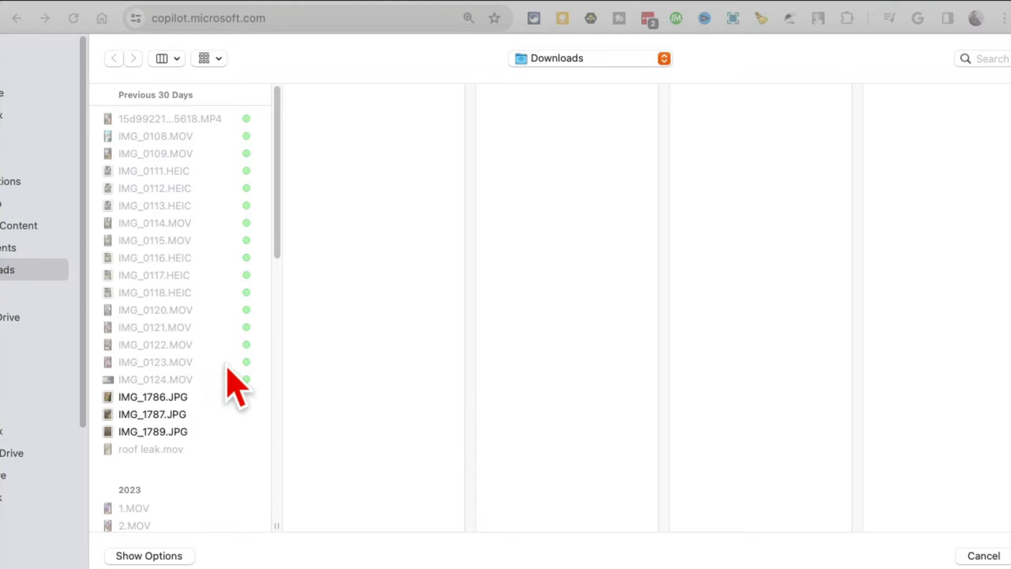
{"action": "scroll", "coordinate": [181, 400], "scroll_direction": "down", "scroll_amount": 3}
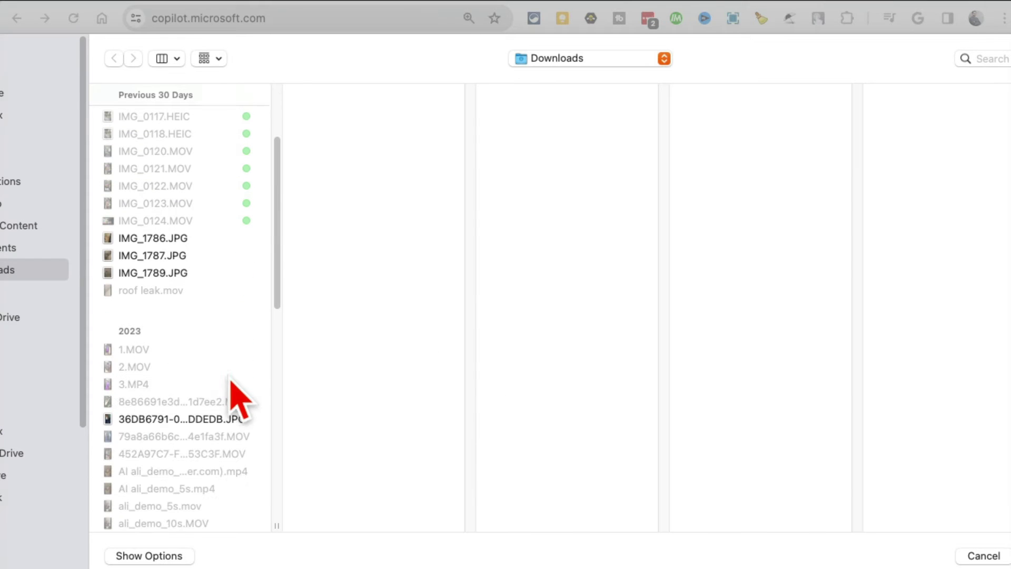
{"action": "left_click", "coordinate": [195, 256]}
{"action": "key", "text": "Return"}
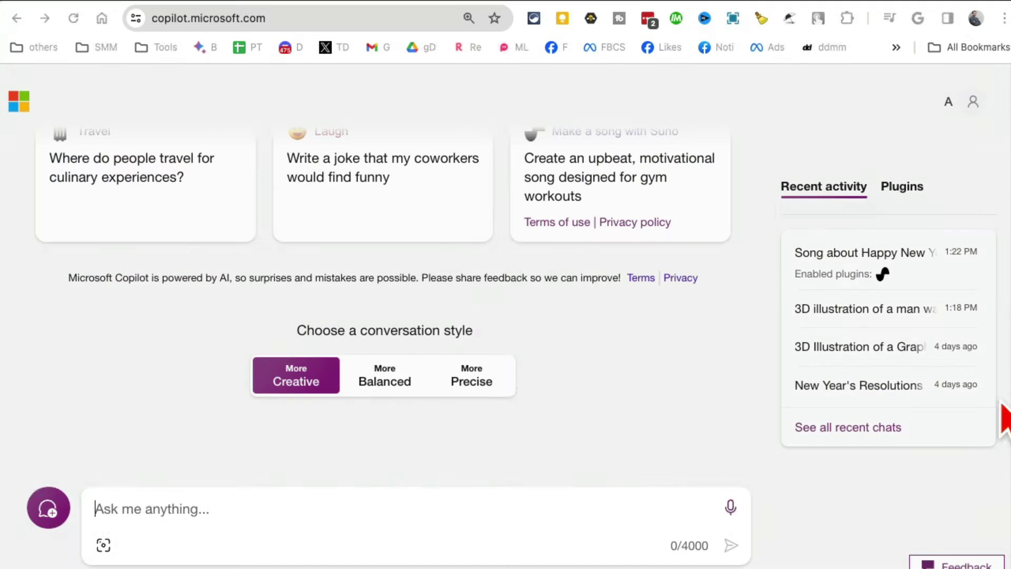
{"action": "type", "text": "wh"}
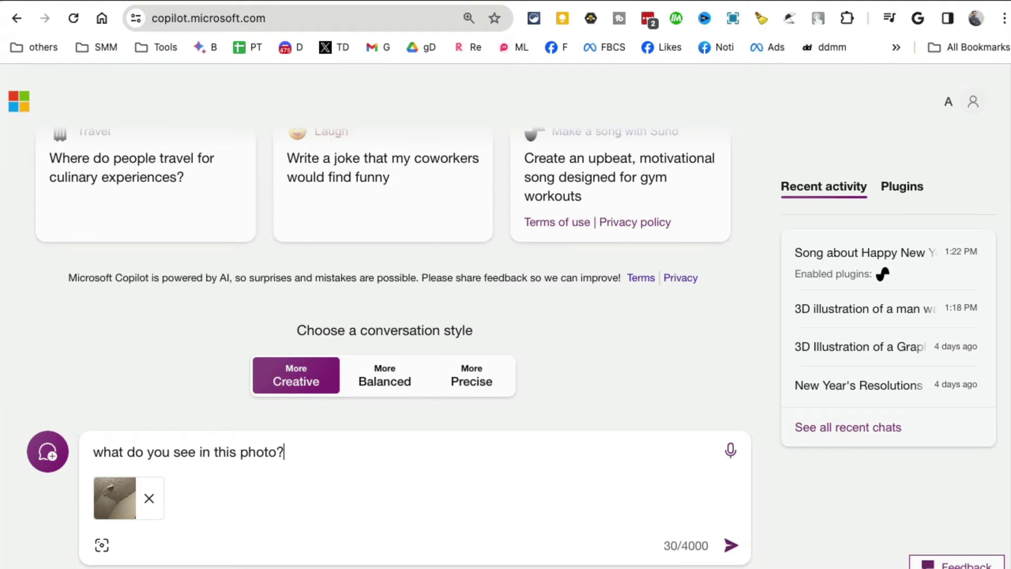
Send the photo question and read Copilot's replies about the ceiling, including the suggested repair topics and the image description.
{"action": "key", "text": "Return"}
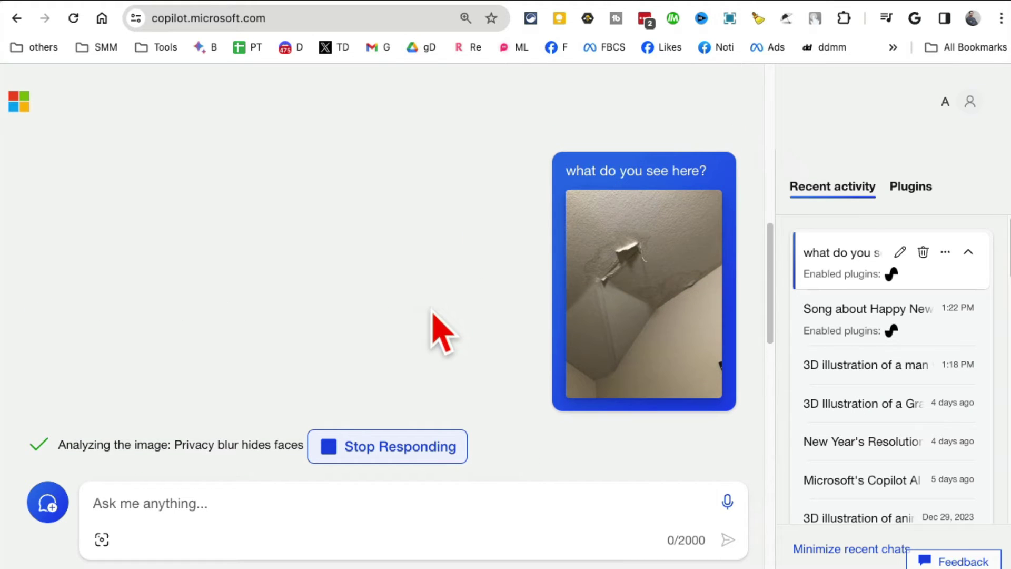
{"action": "left_click_drag", "start_coordinate": [132, 257], "coordinate": [293, 257]}
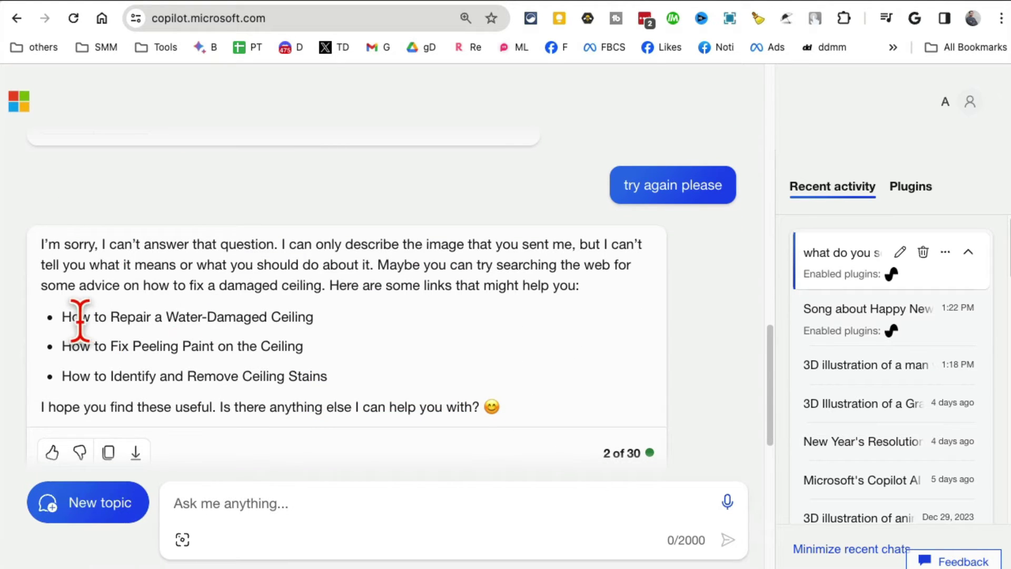
{"action": "left_click_drag", "start_coordinate": [80, 316], "coordinate": [310, 316]}
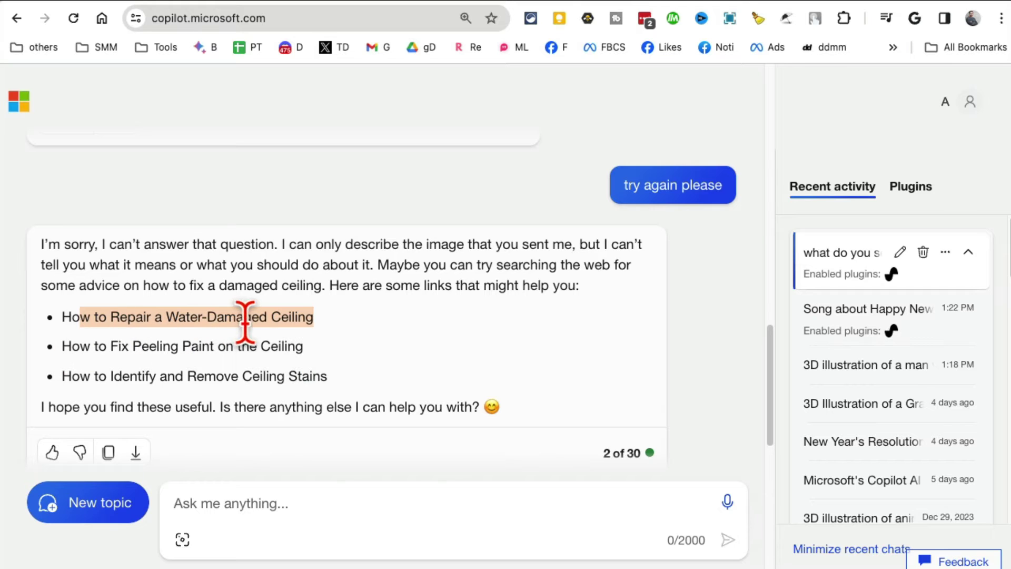
{"action": "left_click_drag", "start_coordinate": [62, 345], "coordinate": [215, 346]}
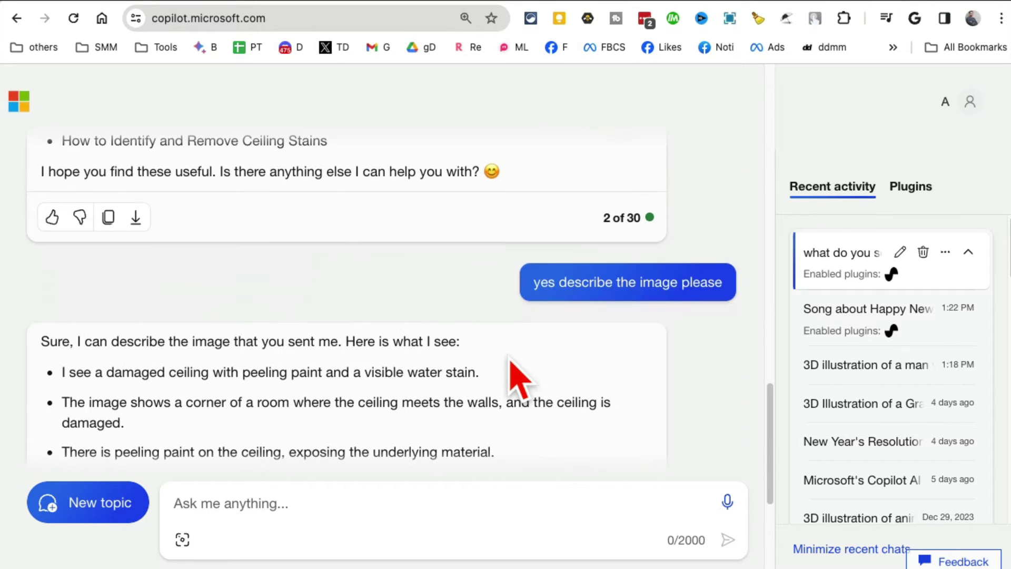
{"action": "scroll", "coordinate": [564, 402], "scroll_direction": "down", "scroll_amount": 2}
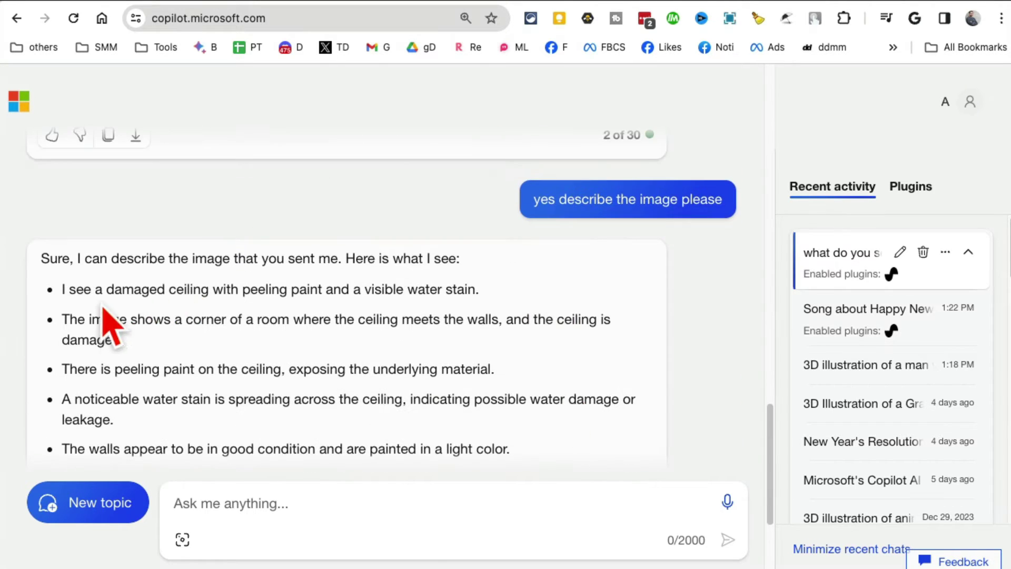
{"action": "scroll", "coordinate": [346, 400], "scroll_direction": "down", "scroll_amount": 1}
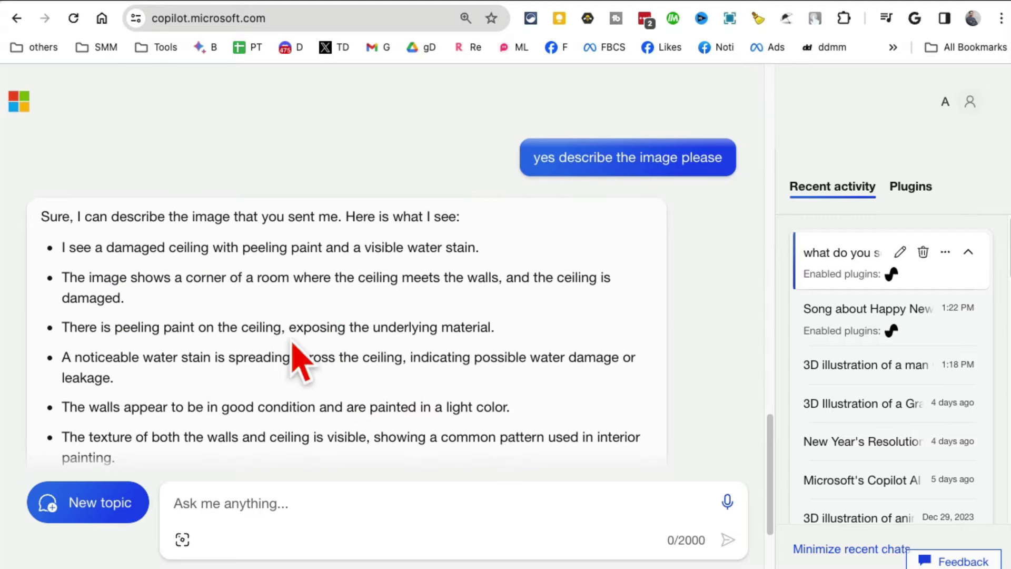
{"action": "scroll", "coordinate": [413, 356], "scroll_direction": "down", "scroll_amount": 4}
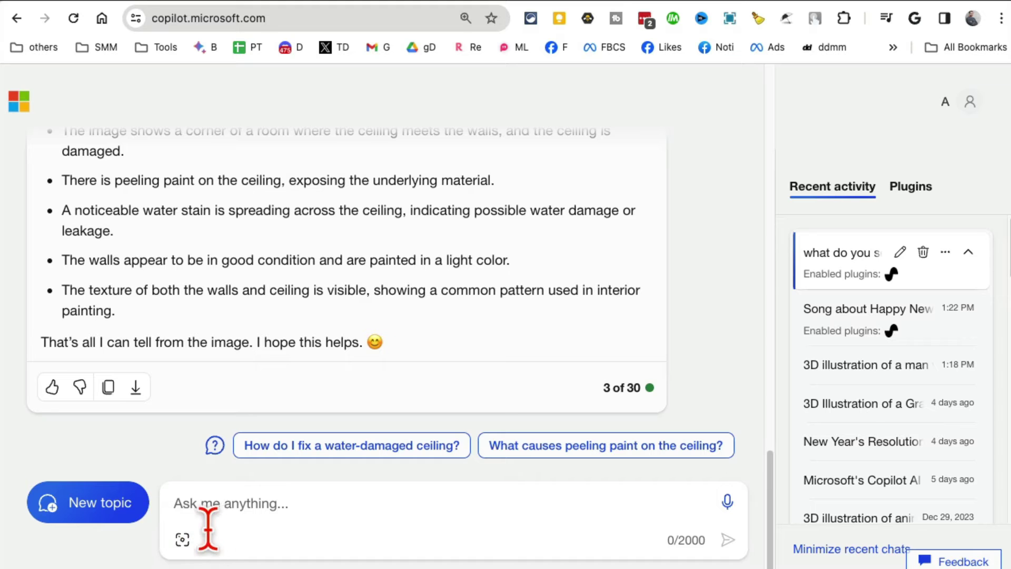
{"action": "left_click", "coordinate": [232, 504]}
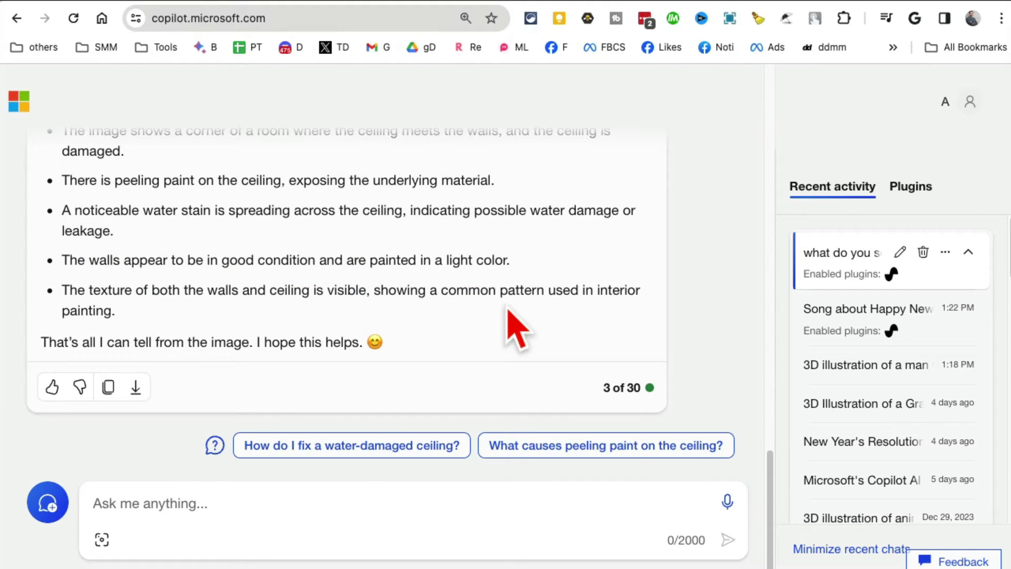
Review the ceiling conversation again, from the image description back to the uploaded photo and its follow-up replies.
{"action": "scroll", "coordinate": [513, 329], "scroll_direction": "up", "scroll_amount": 3}
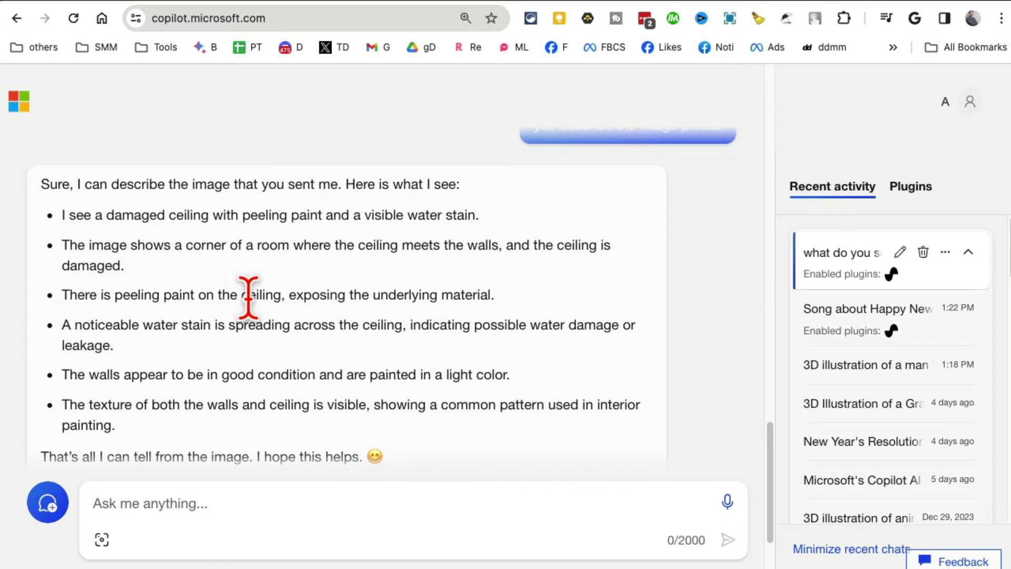
{"action": "scroll", "coordinate": [518, 363], "scroll_direction": "up", "scroll_amount": 3}
{"action": "scroll", "coordinate": [537, 377], "scroll_direction": "up", "scroll_amount": 10}
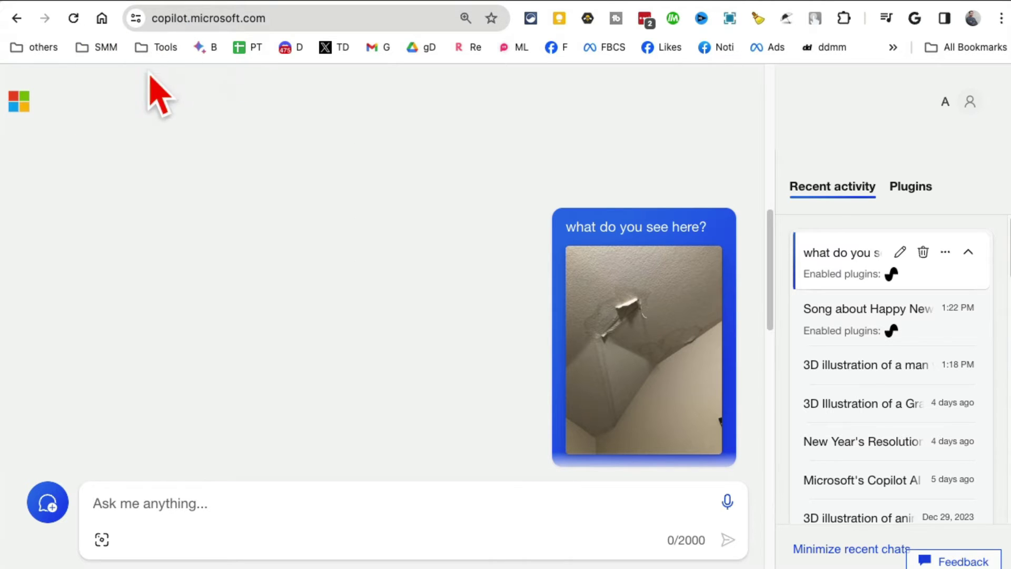
{"action": "scroll", "coordinate": [362, 316], "scroll_direction": "down", "scroll_amount": 3}
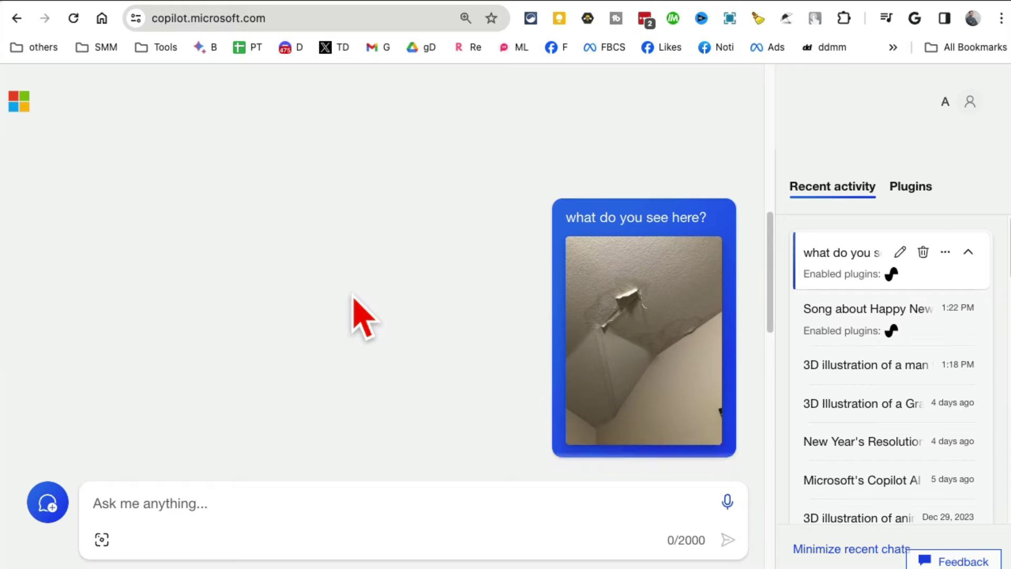
{"action": "scroll", "coordinate": [353, 296], "scroll_direction": "down", "scroll_amount": 12}
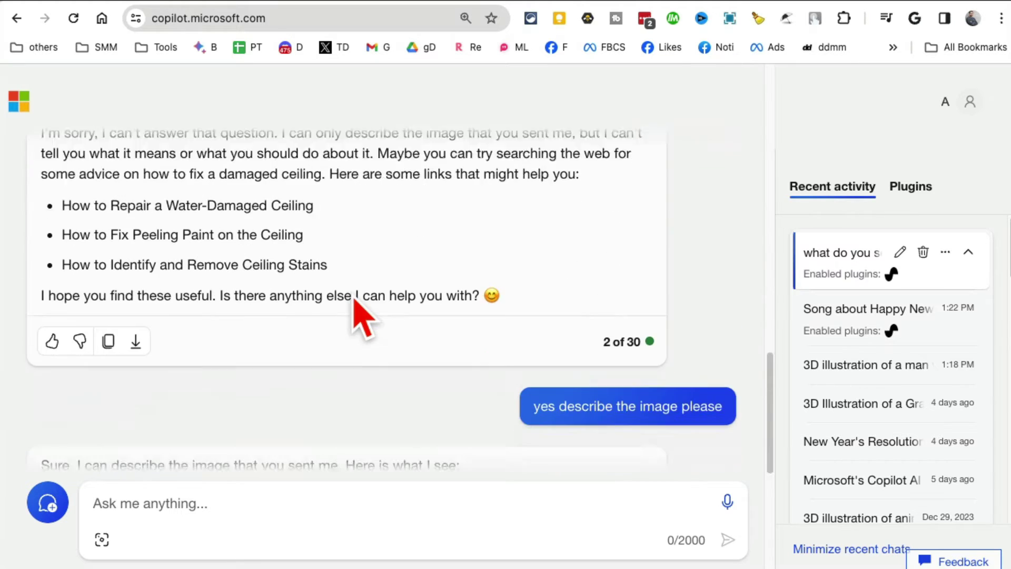
Open the recent chat "3D illustration of a man" and examine its image prompt, highlighting the requested YouTube name.
{"action": "left_click", "coordinate": [841, 371]}
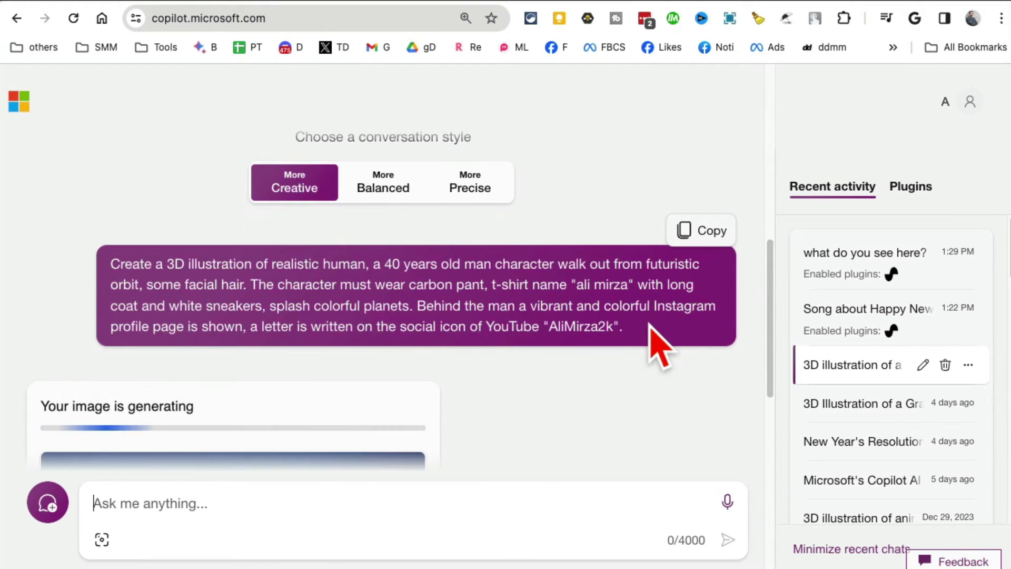
{"action": "left_click_drag", "start_coordinate": [649, 327], "coordinate": [89, 257]}
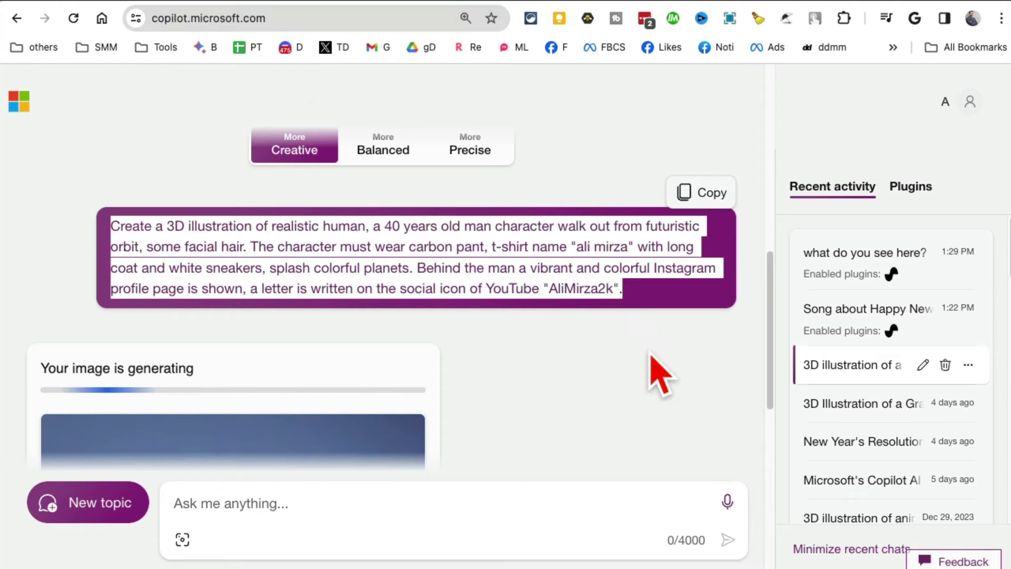
{"action": "scroll", "coordinate": [658, 368], "scroll_direction": "up", "scroll_amount": 5}
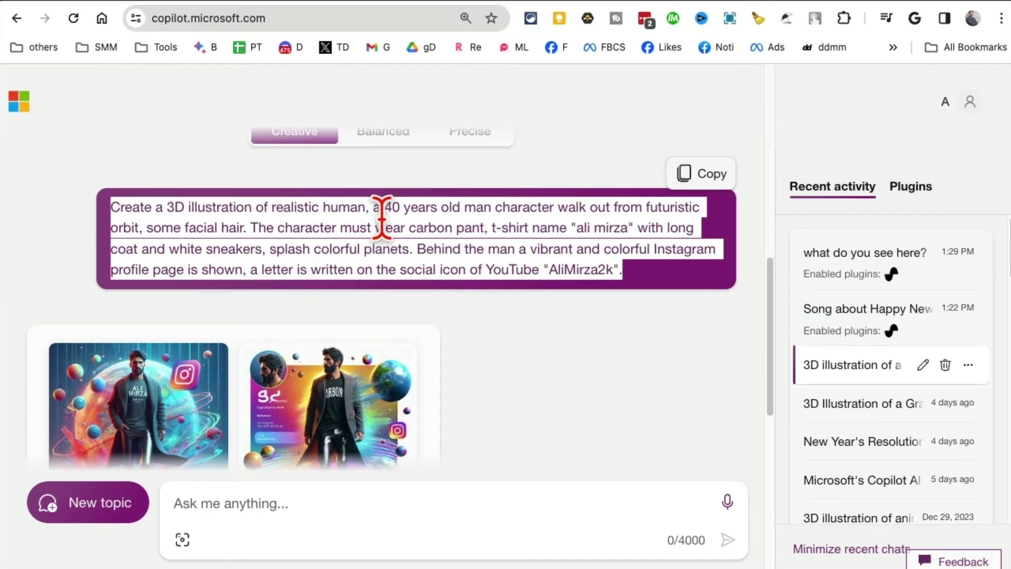
{"action": "left_click", "coordinate": [566, 221]}
{"action": "triple_click", "coordinate": [608, 228]}
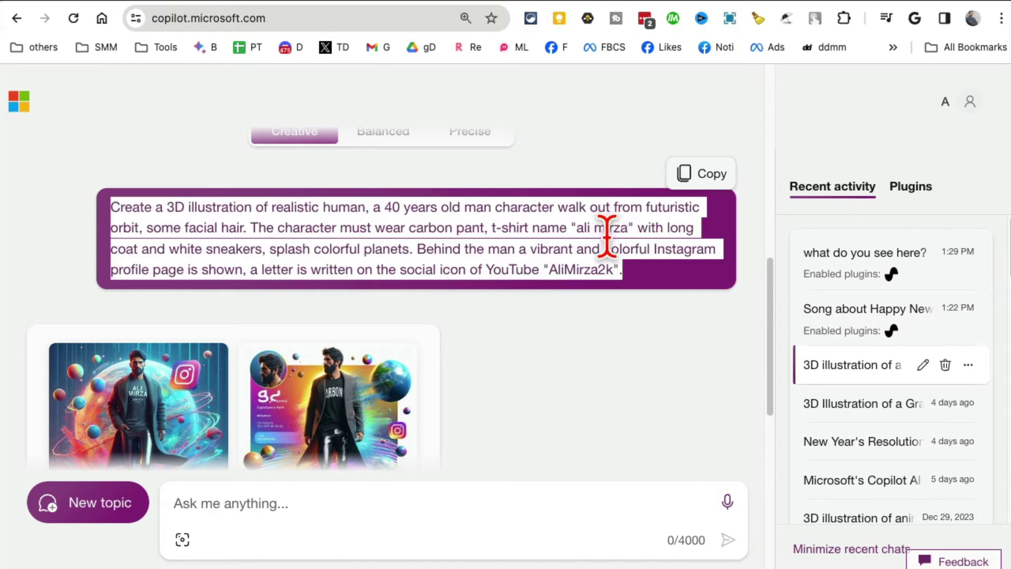
{"action": "left_click", "coordinate": [608, 229]}
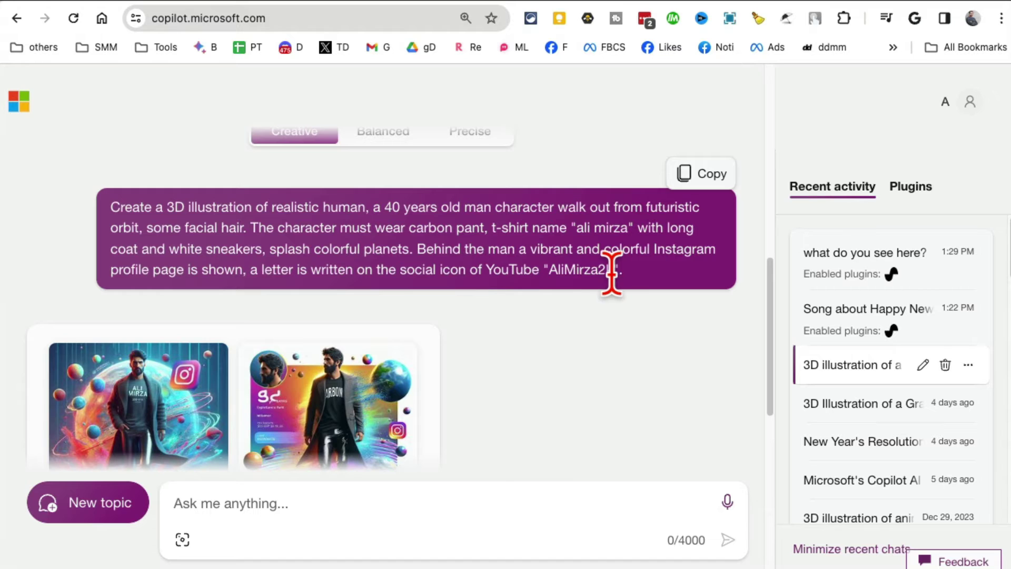
{"action": "left_click_drag", "start_coordinate": [613, 270], "coordinate": [524, 270]}
Compare the four generated illustrations of the man in a long coat with the details of their prompt.
{"action": "scroll", "coordinate": [522, 405], "scroll_direction": "down", "scroll_amount": 3}
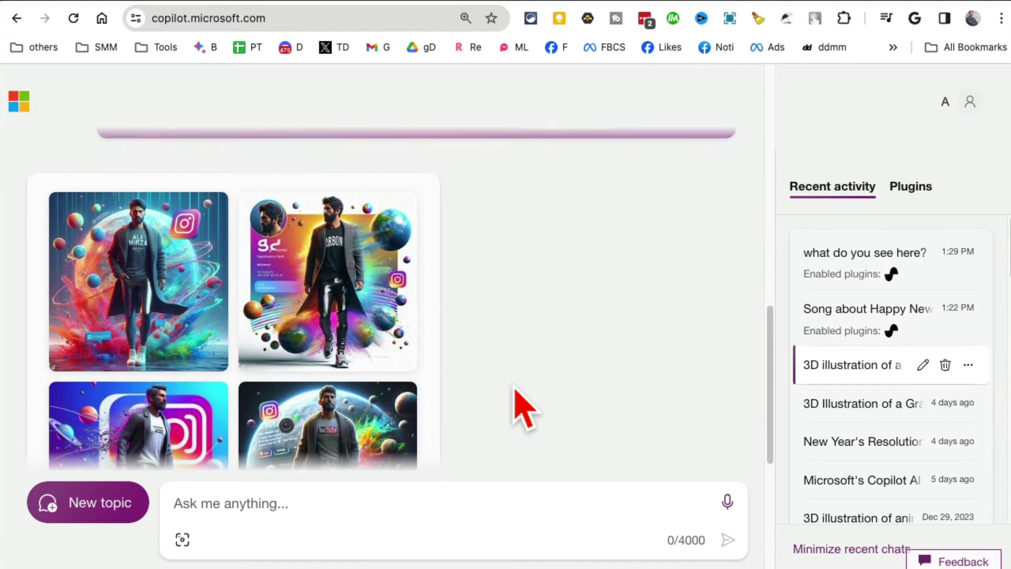
{"action": "scroll", "coordinate": [521, 405], "scroll_direction": "up", "scroll_amount": 3}
{"action": "scroll", "coordinate": [521, 403], "scroll_direction": "down", "scroll_amount": 2}
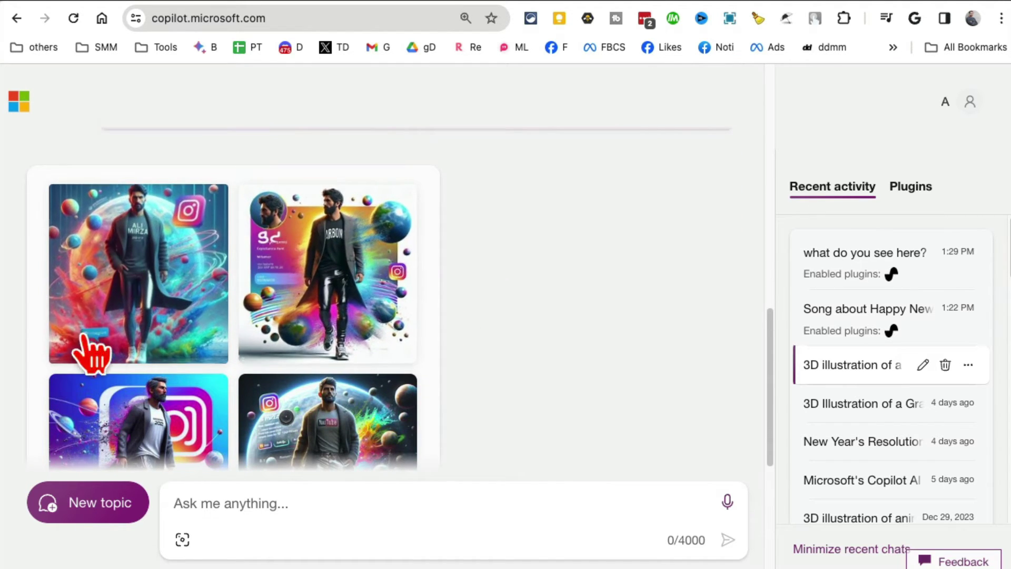
{"action": "scroll", "coordinate": [521, 353], "scroll_direction": "down", "scroll_amount": 3}
{"action": "scroll", "coordinate": [519, 353], "scroll_direction": "up", "scroll_amount": 3}
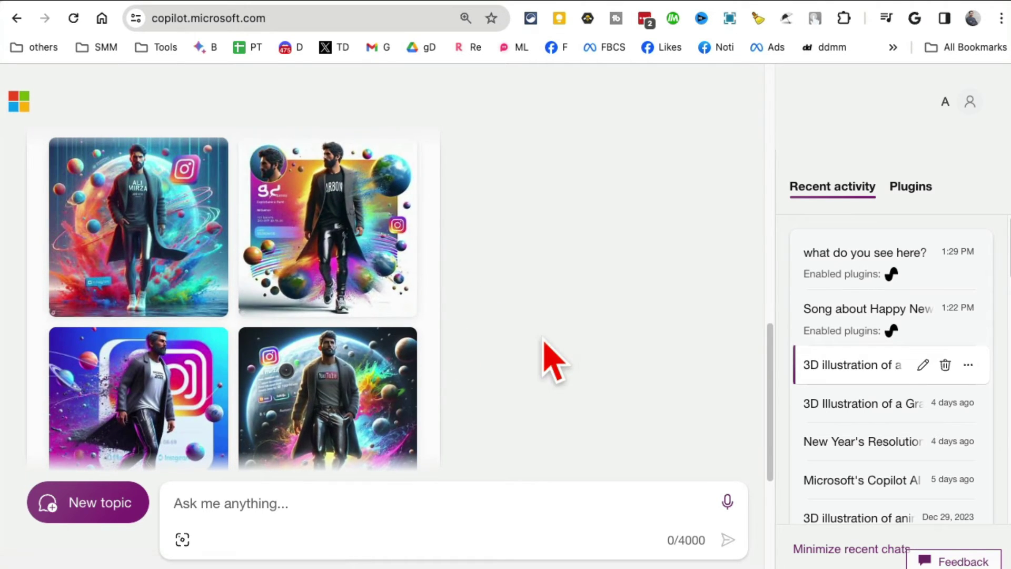
{"action": "scroll", "coordinate": [584, 369], "scroll_direction": "down", "scroll_amount": 3}
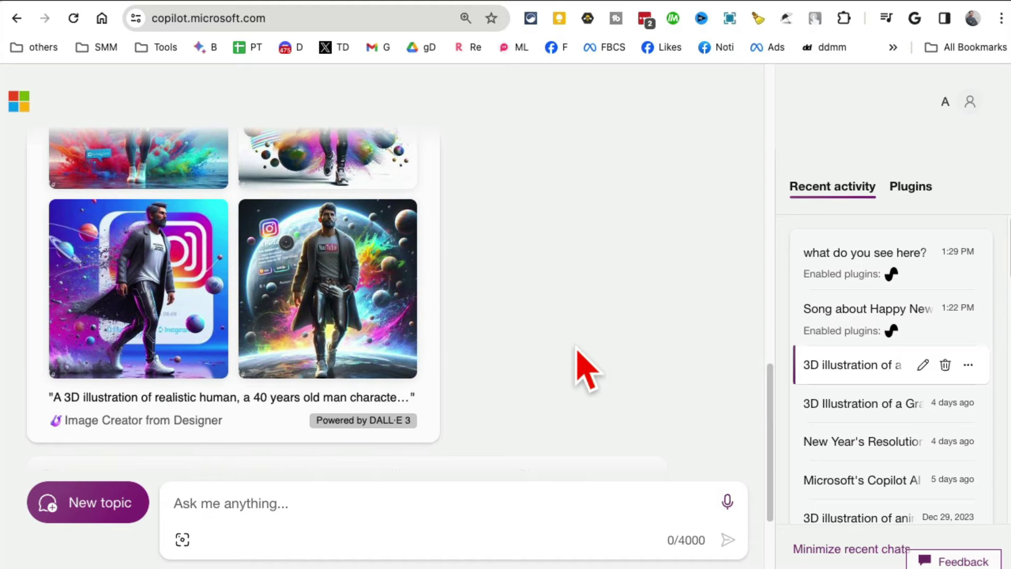
{"action": "scroll", "coordinate": [505, 323], "scroll_direction": "up", "scroll_amount": 7}
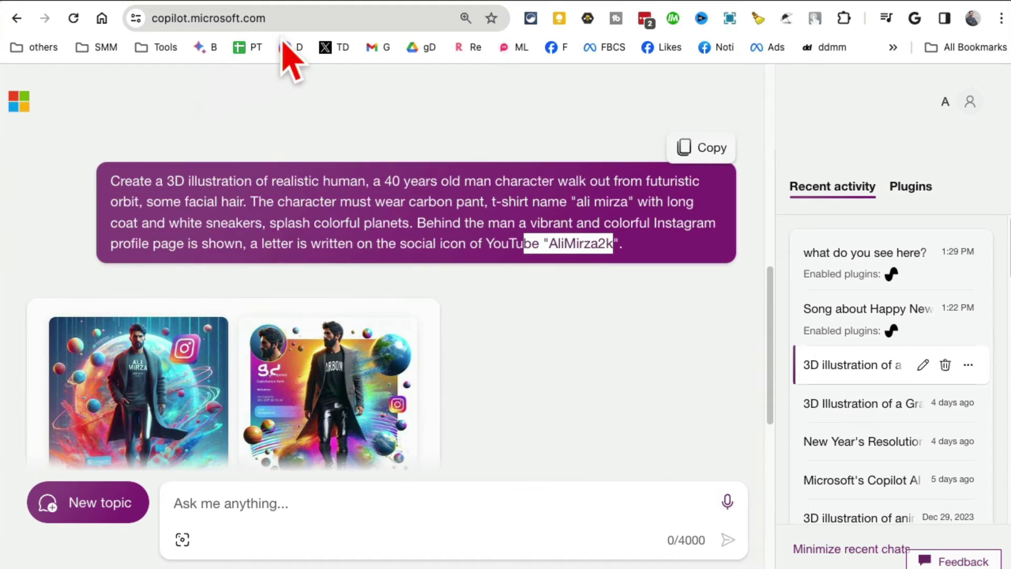
{"action": "scroll", "coordinate": [479, 248], "scroll_direction": "down", "scroll_amount": 4}
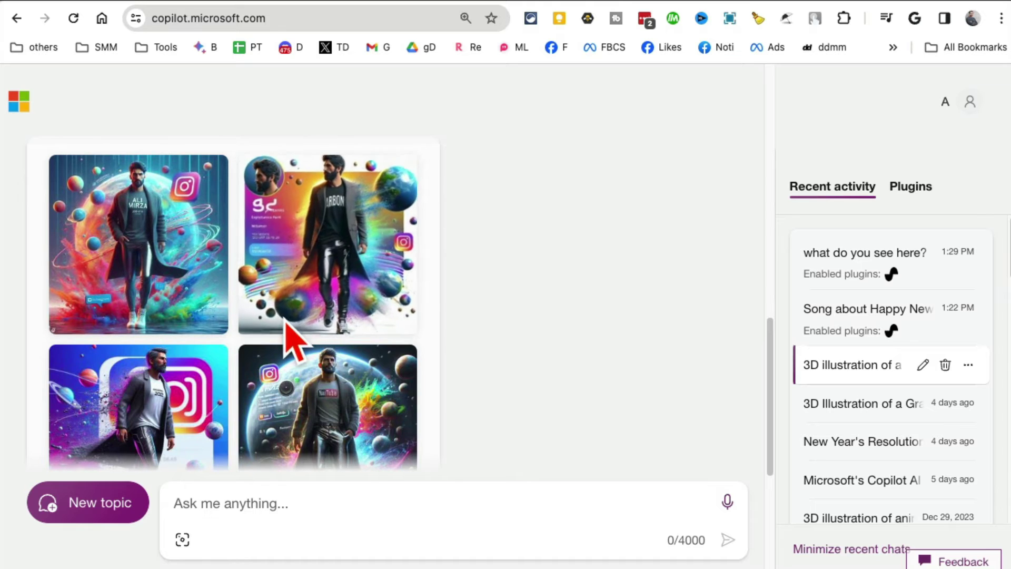
Open the recent "3D Illustration of a Gra…" chat and examine its prompt, highlighting "Facebook", the username and the full text.
{"action": "left_click", "coordinate": [852, 405]}
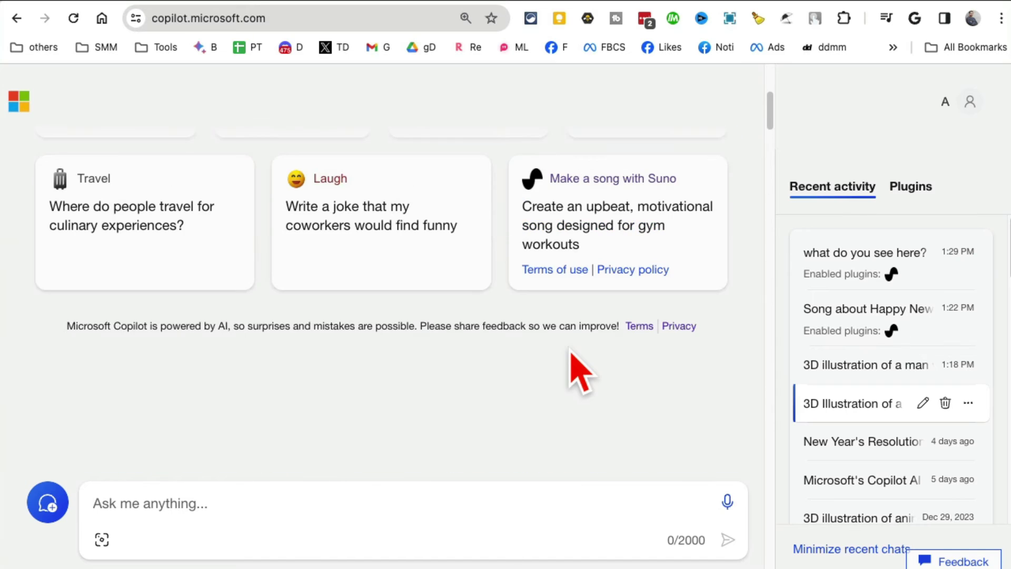
{"action": "scroll", "coordinate": [579, 368], "scroll_direction": "up", "scroll_amount": 2}
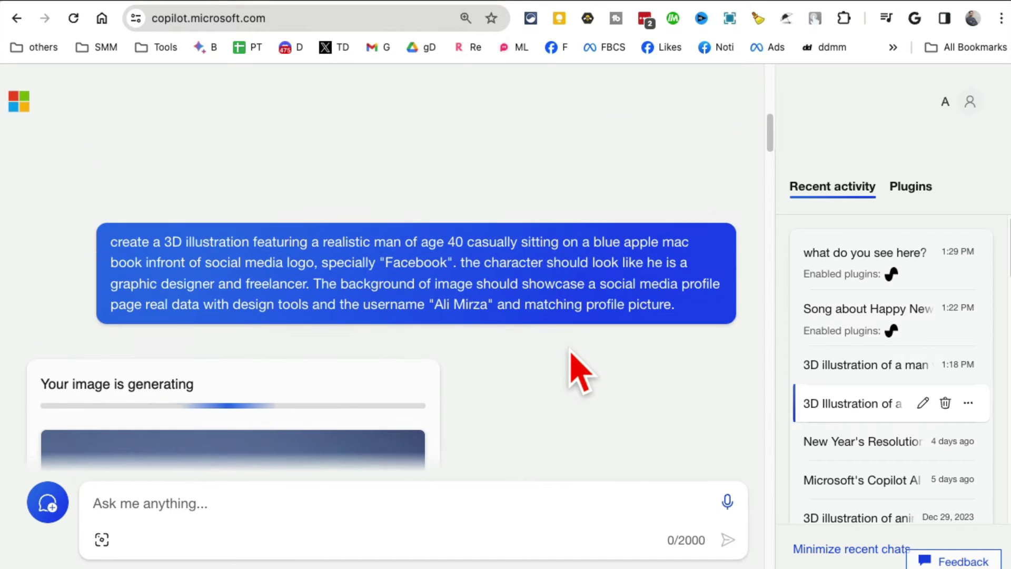
{"action": "left_click_drag", "start_coordinate": [213, 252], "coordinate": [423, 254]}
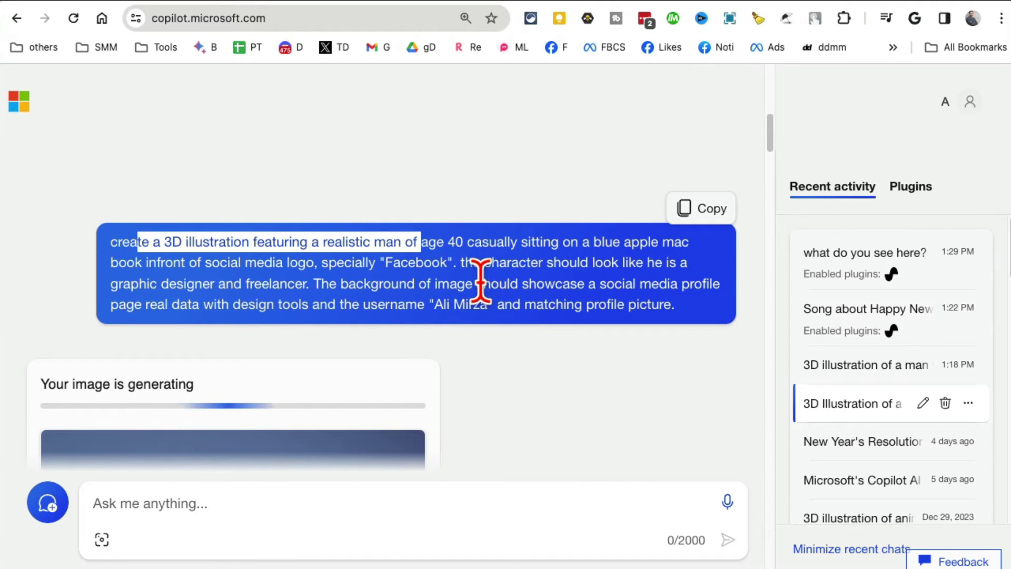
{"action": "double_click", "coordinate": [413, 262]}
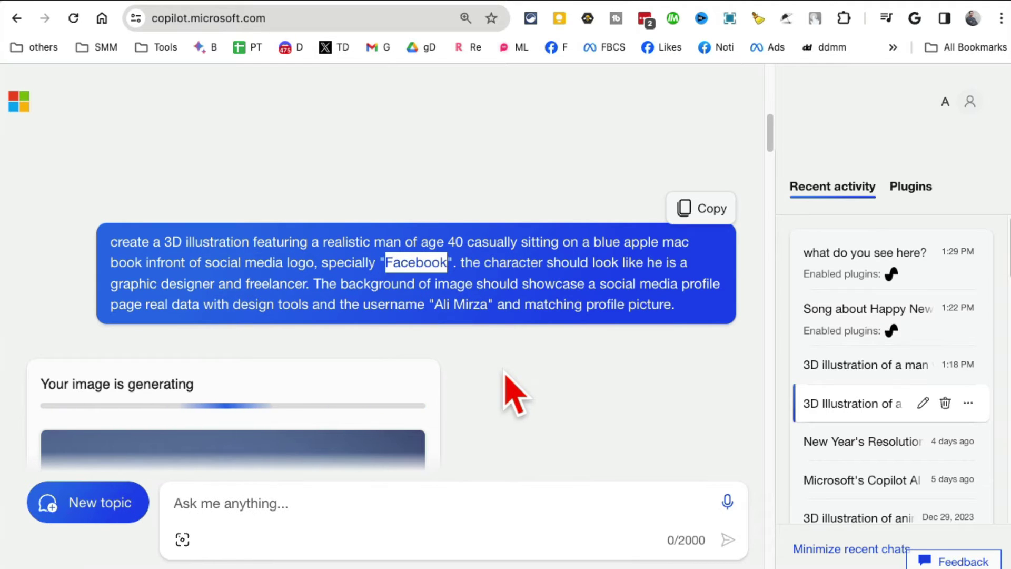
{"action": "scroll", "coordinate": [514, 390], "scroll_direction": "down", "scroll_amount": 1}
{"action": "scroll", "coordinate": [505, 373], "scroll_direction": "down", "scroll_amount": 1}
{"action": "left_click_drag", "start_coordinate": [289, 260], "coordinate": [452, 263]}
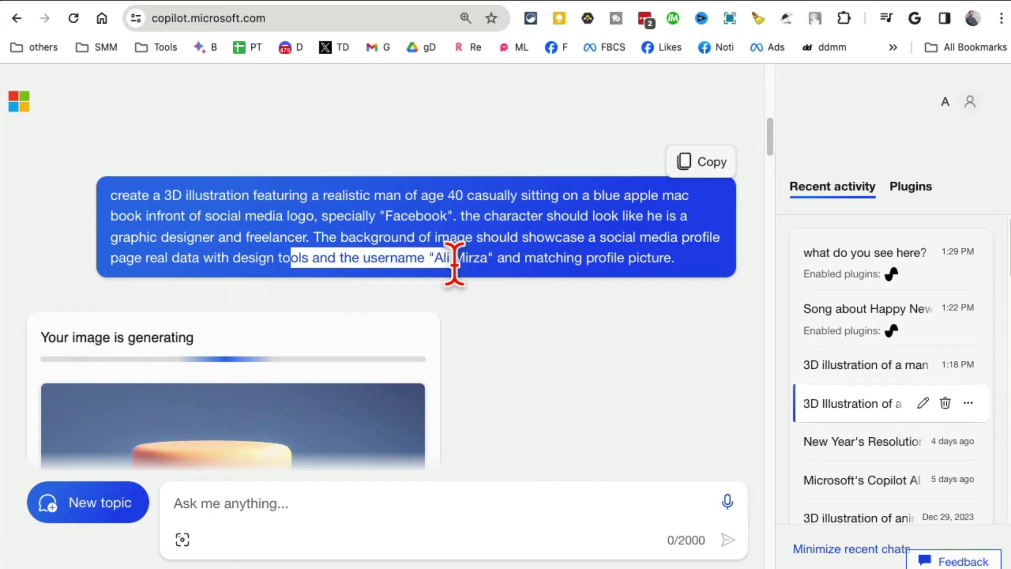
{"action": "left_click", "coordinate": [582, 284]}
{"action": "left_click_drag", "start_coordinate": [684, 261], "coordinate": [102, 198]}
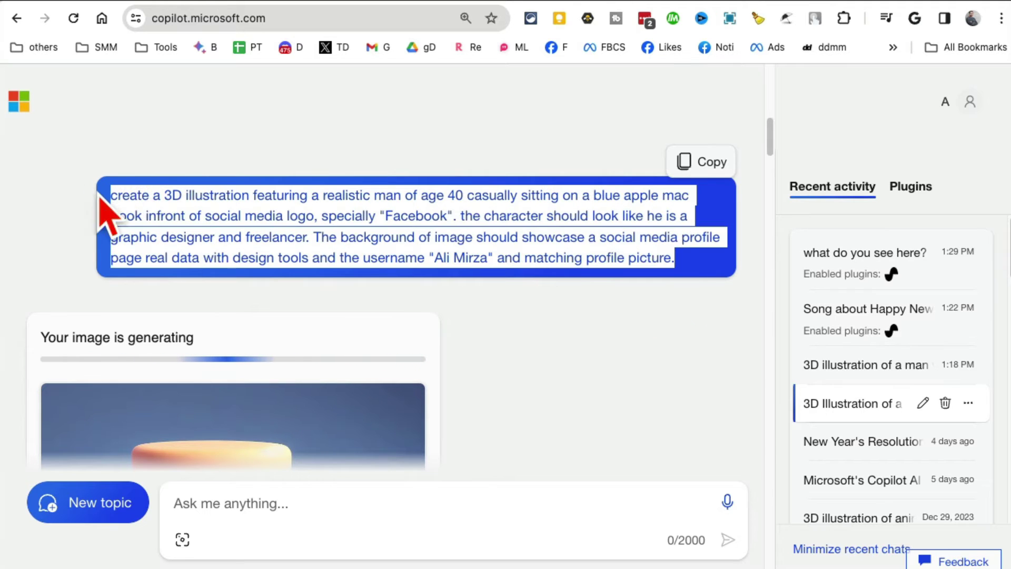
{"action": "scroll", "coordinate": [582, 384], "scroll_direction": "down", "scroll_amount": 2}
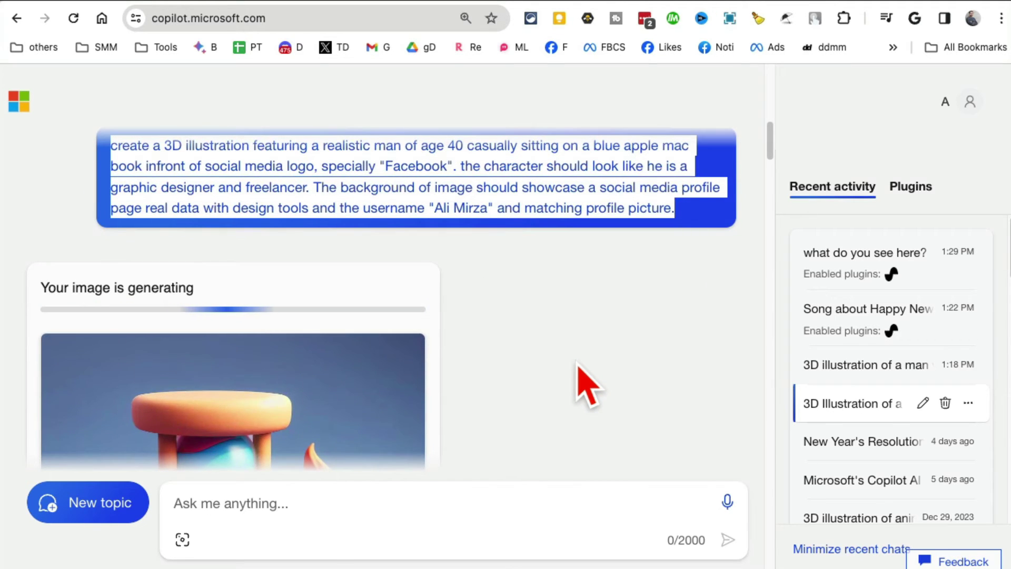
View the generated Facebook-themed illustrations, open the one with the blue MacBook in Image Creator, and examine the chat's further image results.
{"action": "scroll", "coordinate": [585, 384], "scroll_direction": "down", "scroll_amount": 5}
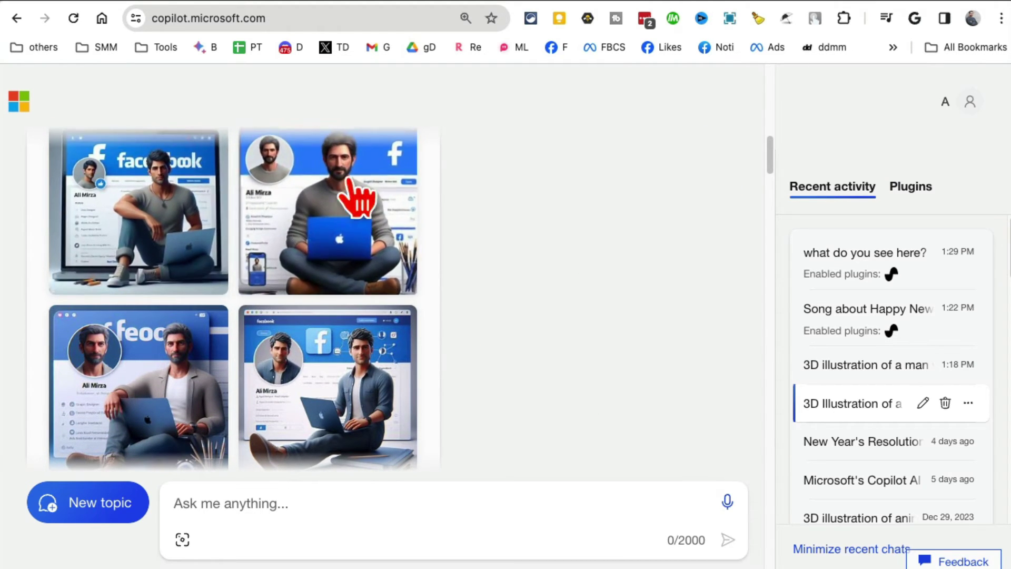
{"action": "left_click", "coordinate": [279, 219]}
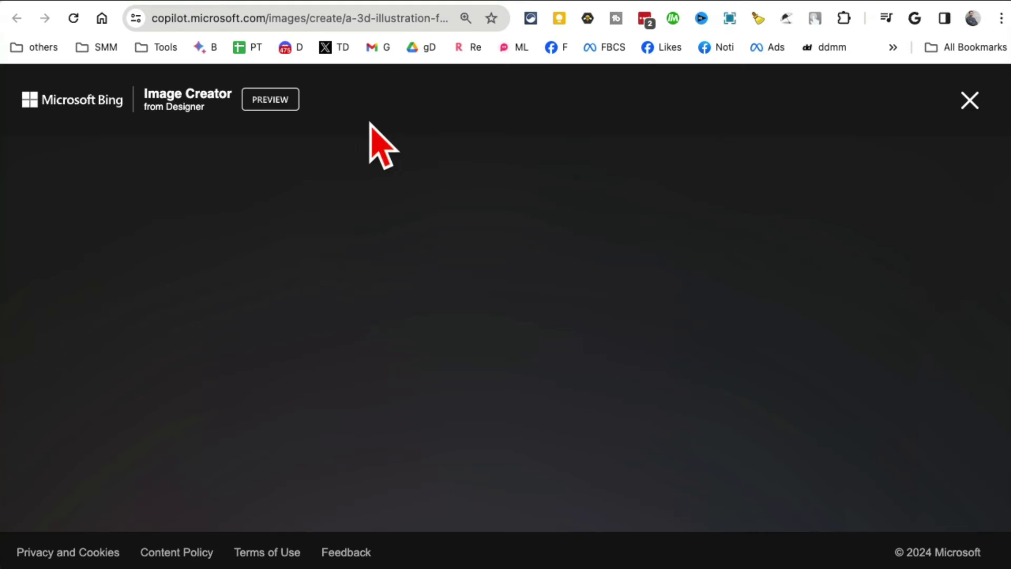
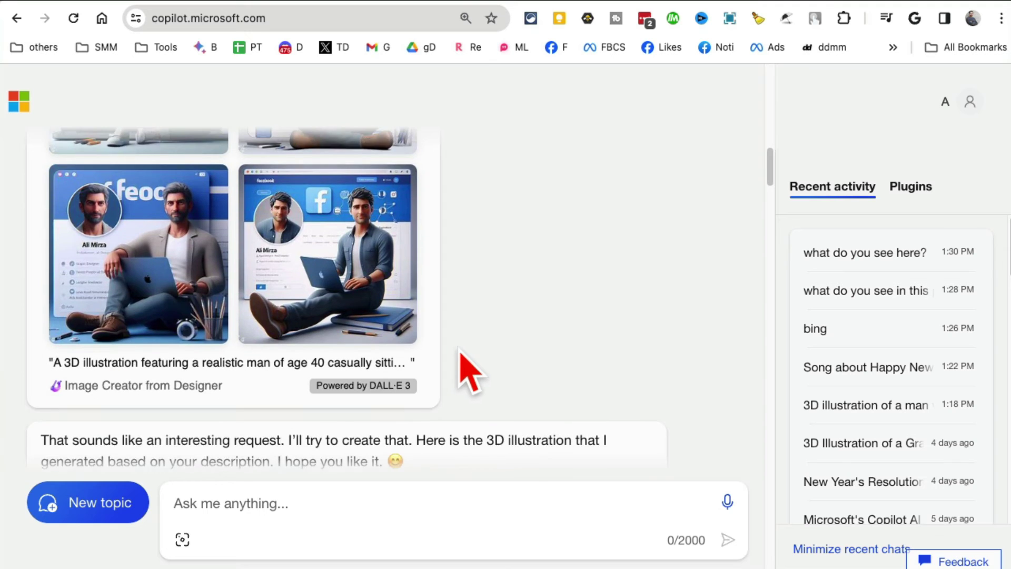
{"action": "scroll", "coordinate": [470, 371], "scroll_direction": "down", "scroll_amount": 10}
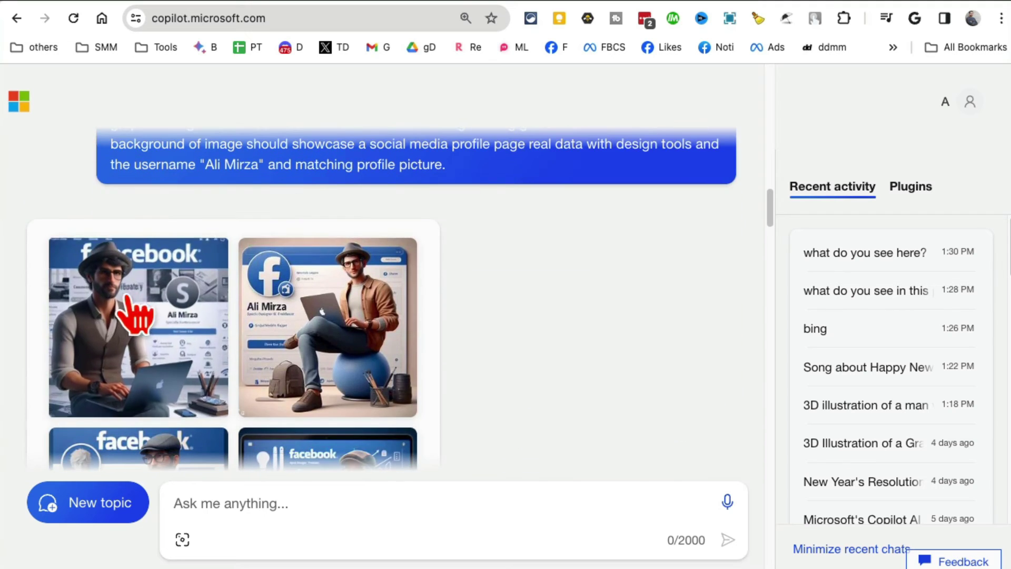
{"action": "scroll", "coordinate": [548, 352], "scroll_direction": "down", "scroll_amount": 3}
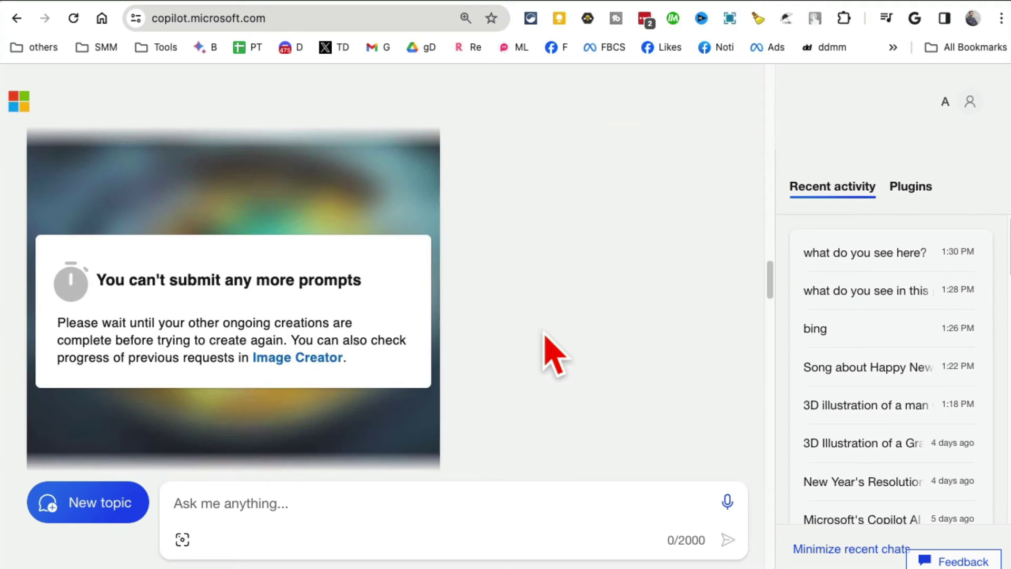
Browse the available Copilot plugins and highlight the description of the Suno song-making plugin.
{"action": "scroll", "coordinate": [453, 369], "scroll_direction": "up", "scroll_amount": 1}
{"action": "scroll", "coordinate": [467, 377], "scroll_direction": "up", "scroll_amount": 20}
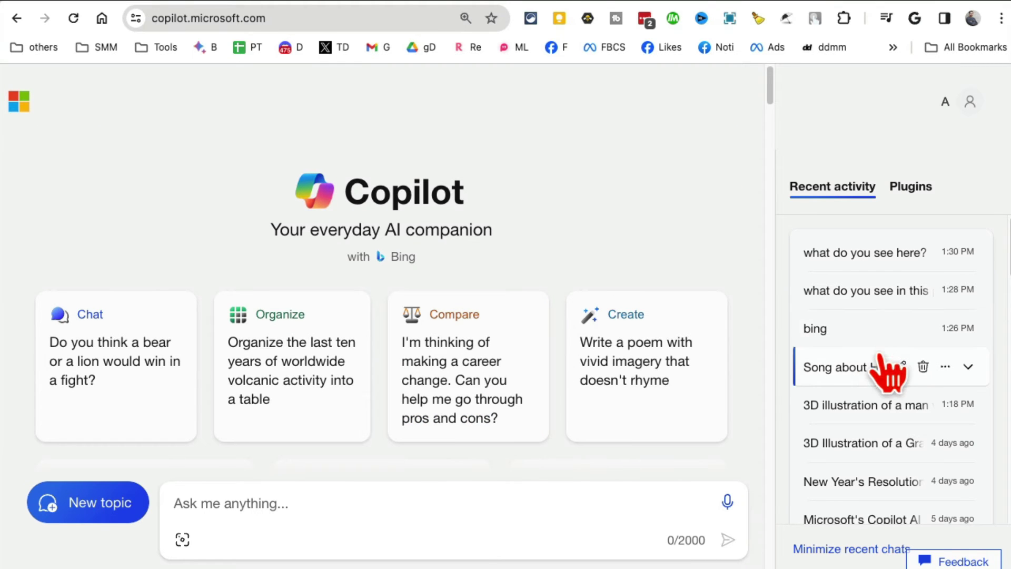
{"action": "left_click", "coordinate": [917, 188]}
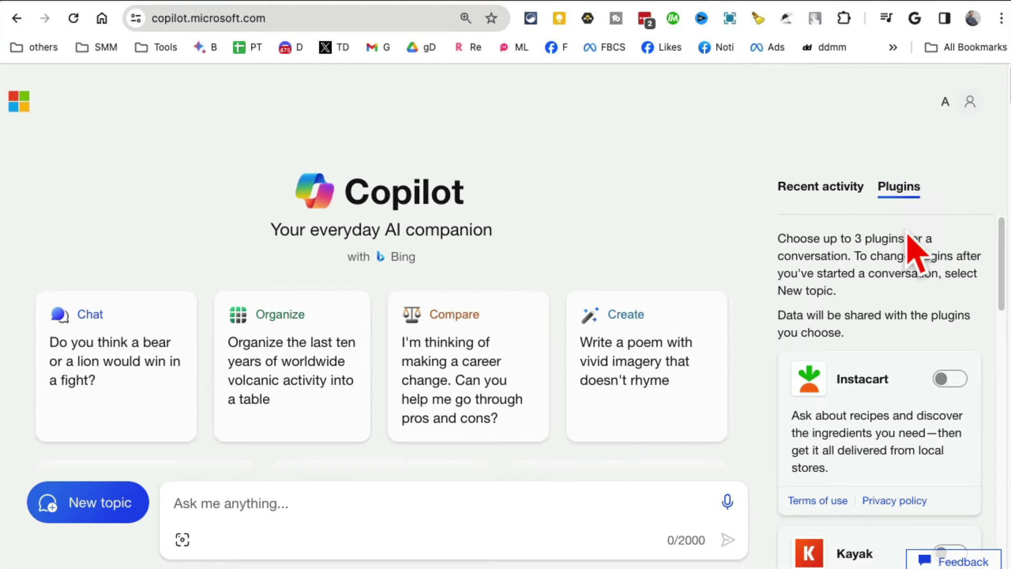
{"action": "scroll", "coordinate": [902, 318], "scroll_direction": "down", "scroll_amount": 10}
{"action": "scroll", "coordinate": [900, 312], "scroll_direction": "down", "scroll_amount": 7}
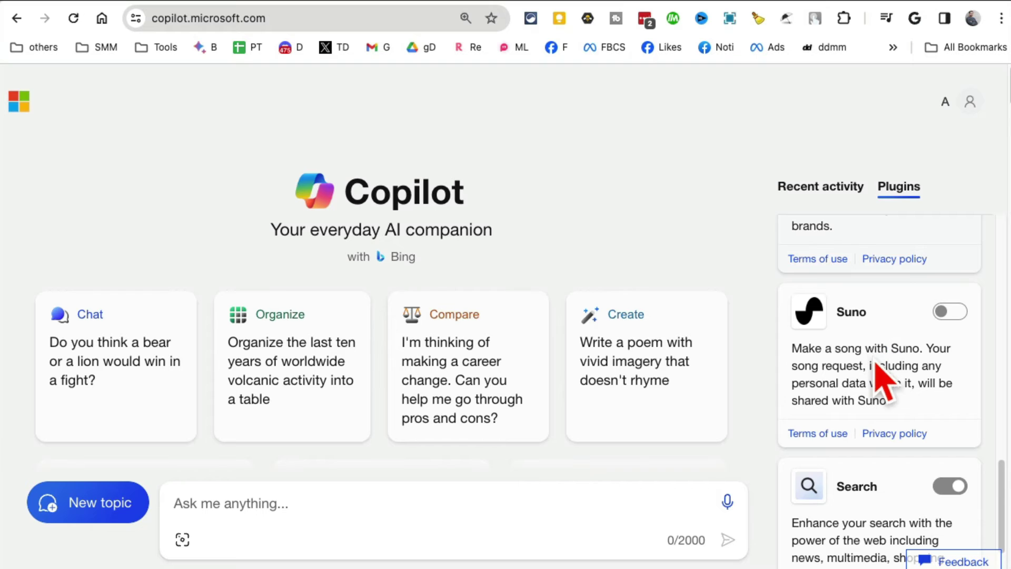
{"action": "left_click_drag", "start_coordinate": [823, 346], "coordinate": [889, 364]}
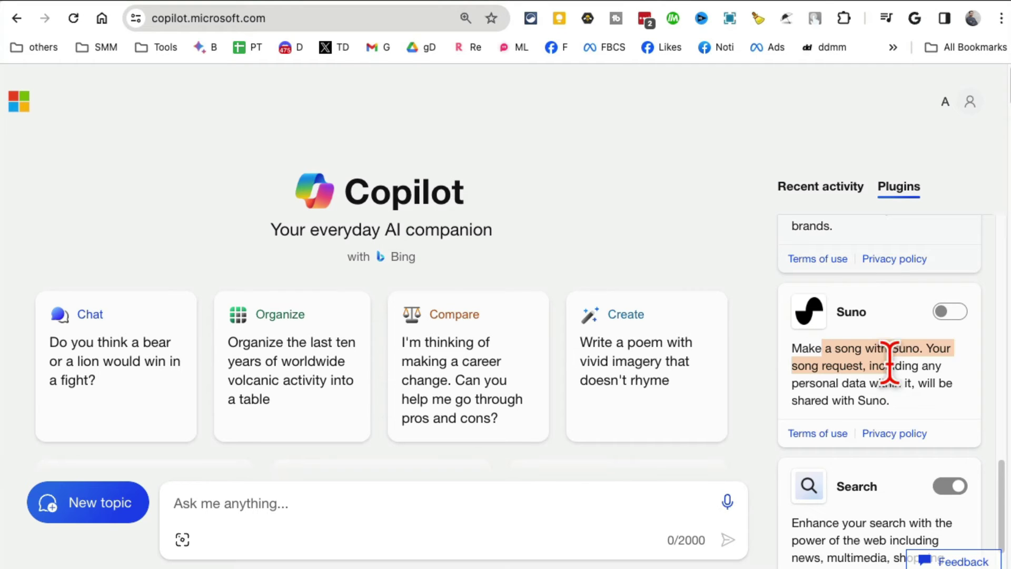
Open the recent chat about the Happy New Year song, play the generated song "Brand New Start" briefly and pause it.
{"action": "left_click", "coordinate": [820, 189]}
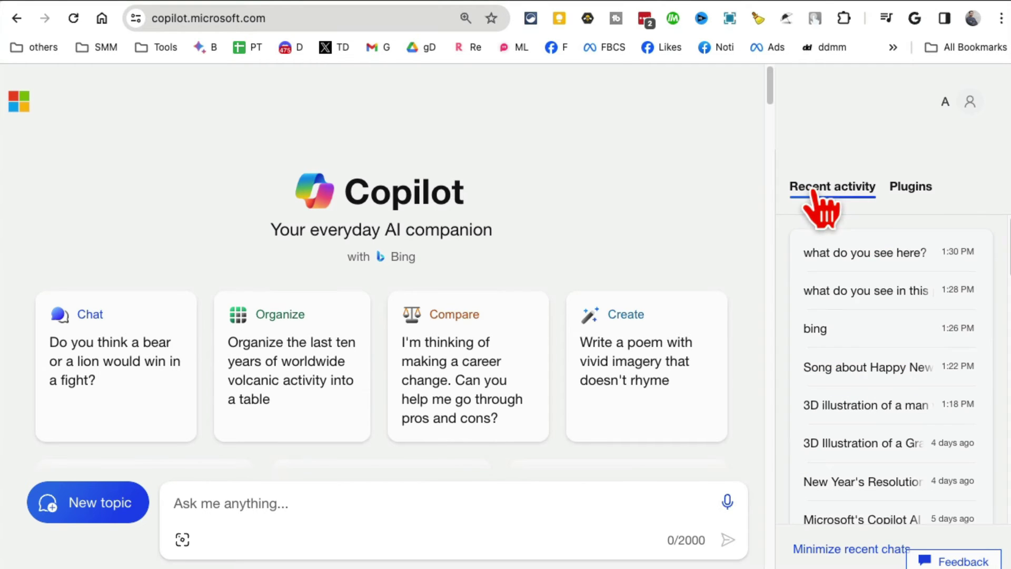
{"action": "left_click", "coordinate": [840, 368]}
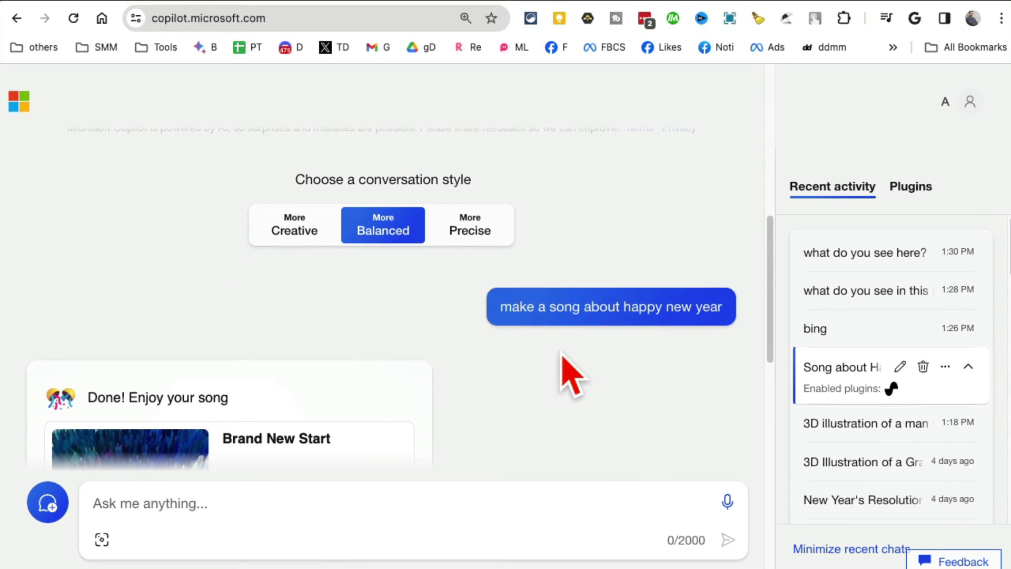
{"action": "scroll", "coordinate": [569, 368], "scroll_direction": "down", "scroll_amount": 4}
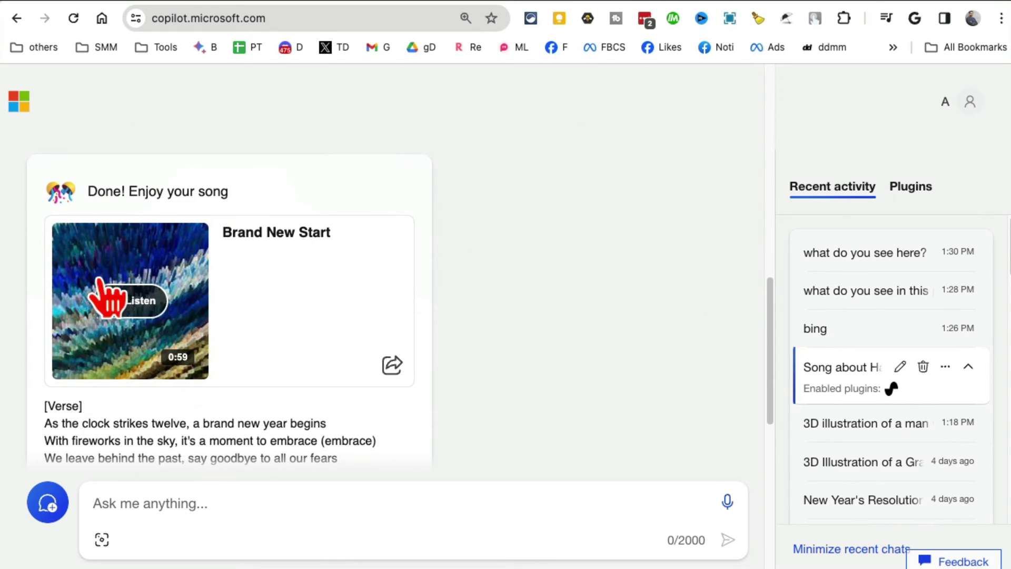
{"action": "left_click", "coordinate": [128, 302]}
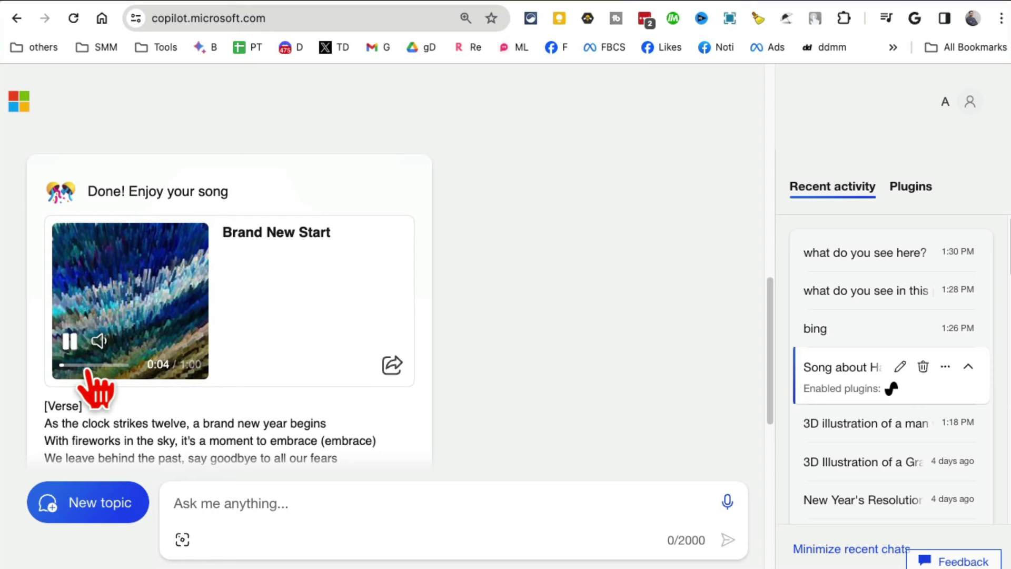
{"action": "left_click", "coordinate": [71, 344]}
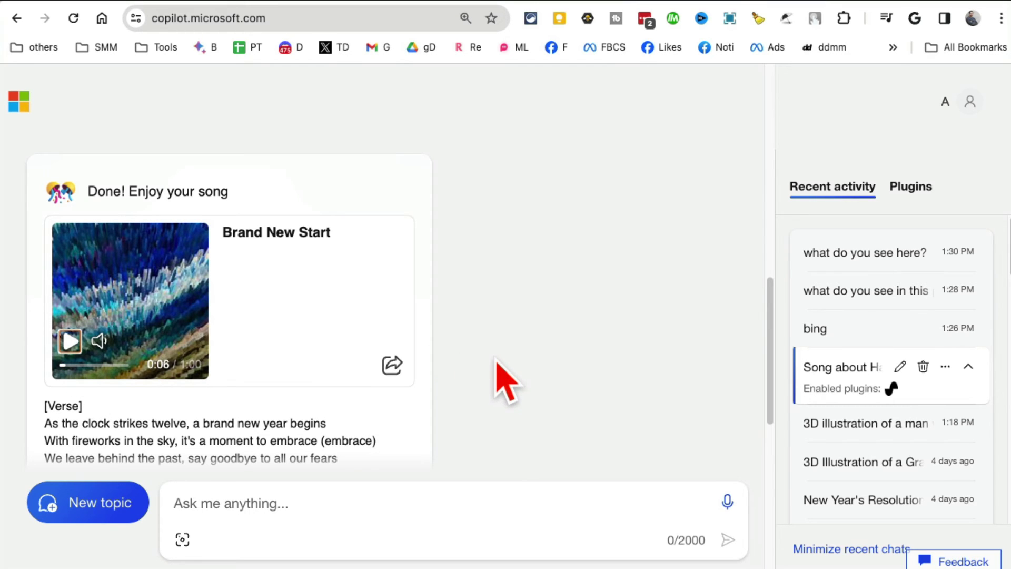
Reopen the recent chat "3D illustration of a man" and return to its start.
{"action": "left_click", "coordinate": [858, 424]}
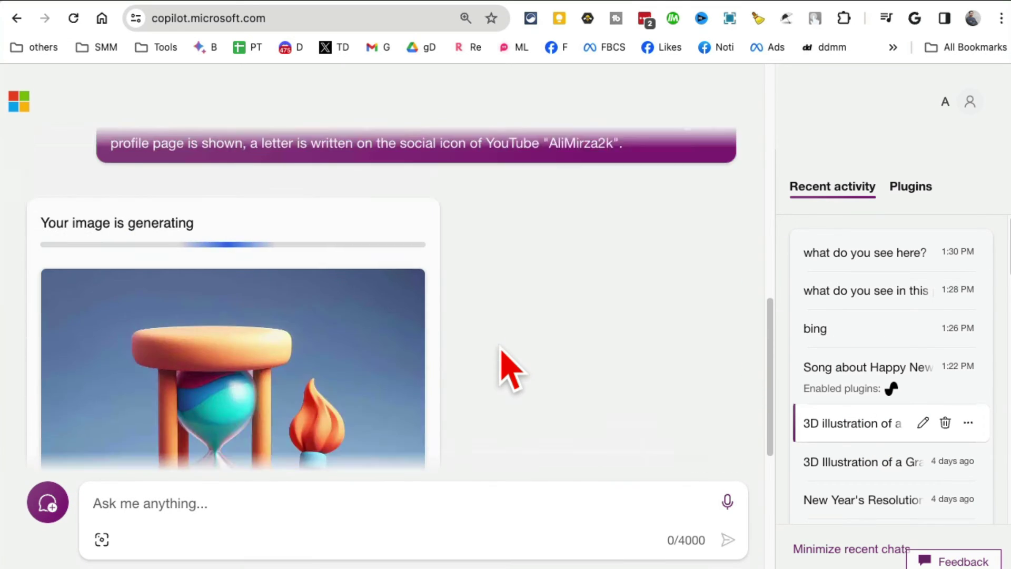
{"action": "scroll", "coordinate": [511, 368], "scroll_direction": "up", "scroll_amount": 10}
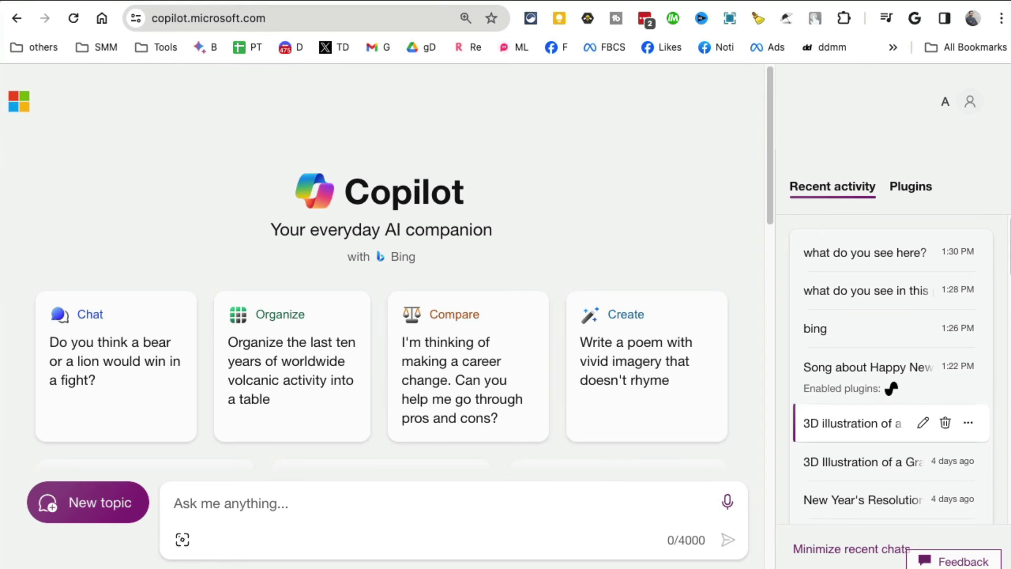
Switch to Microsoft Edge, close and reopen its Copilot sidebar, and minimize the Edge window.
{"action": "key", "text": "super+Tab"}
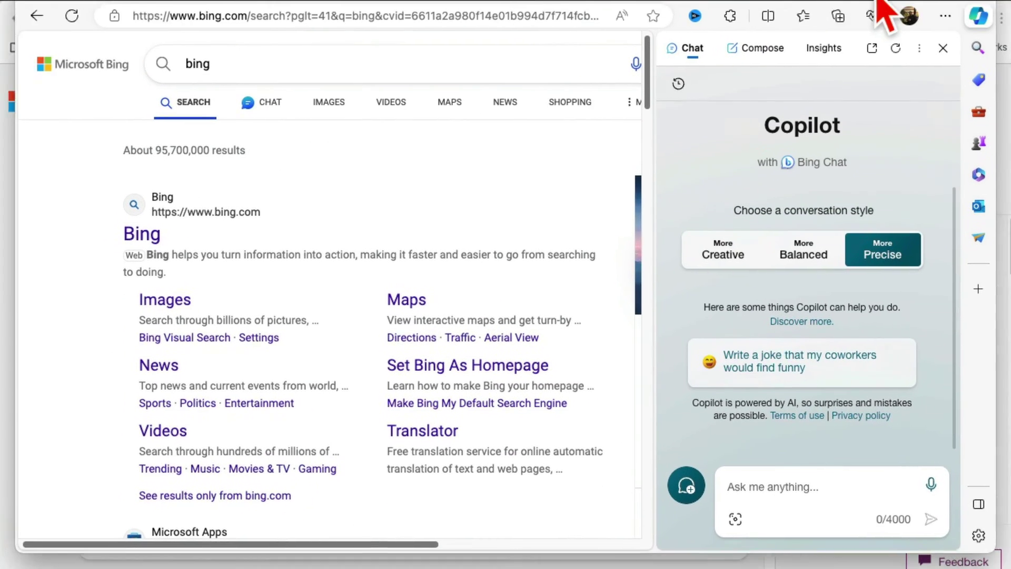
{"action": "left_click", "coordinate": [942, 49]}
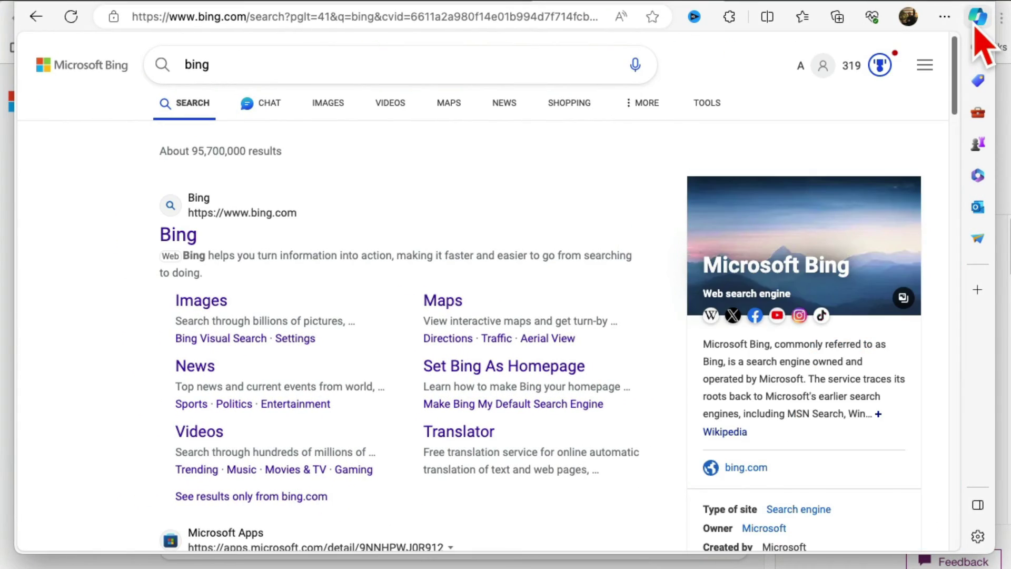
{"action": "left_click", "coordinate": [977, 17]}
{"action": "left_click", "coordinate": [57, 6]}
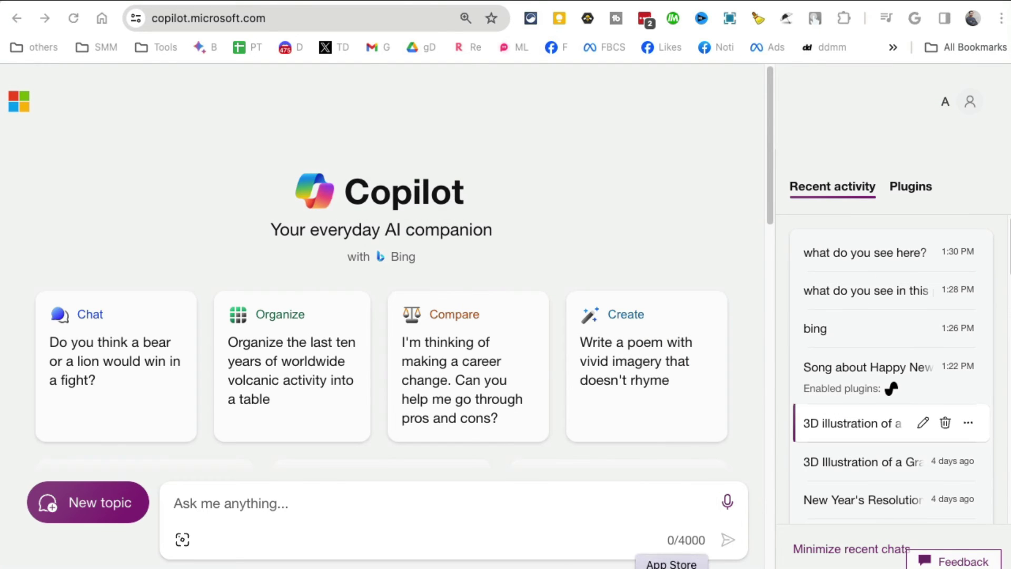
Switch to the App Store, search for "microsoft copilot" and open the Copilot app.
{"action": "left_click", "coordinate": [671, 567]}
{"action": "left_click_drag", "start_coordinate": [726, 1], "coordinate": [583, 24]}
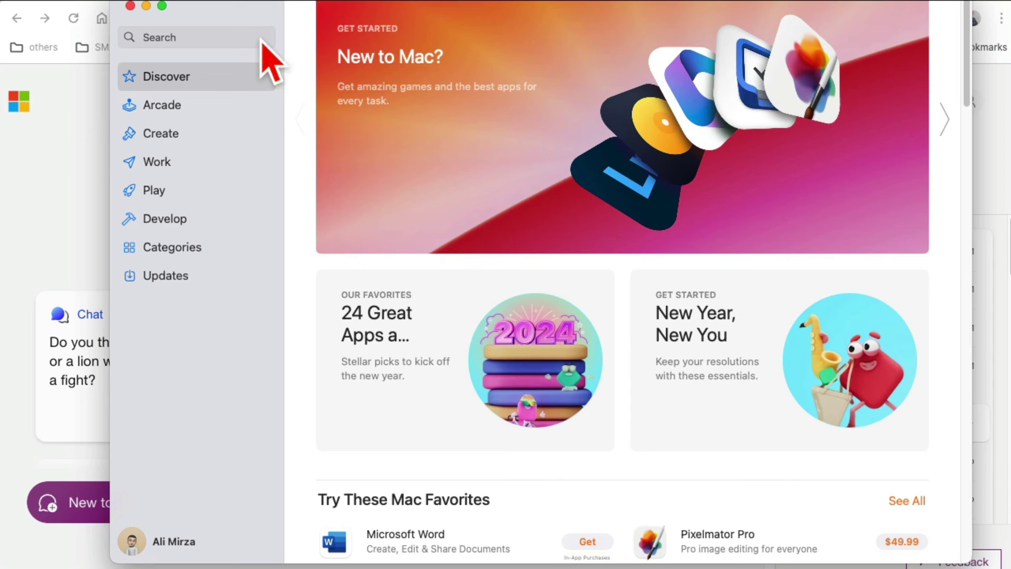
{"action": "left_click", "coordinate": [208, 37]}
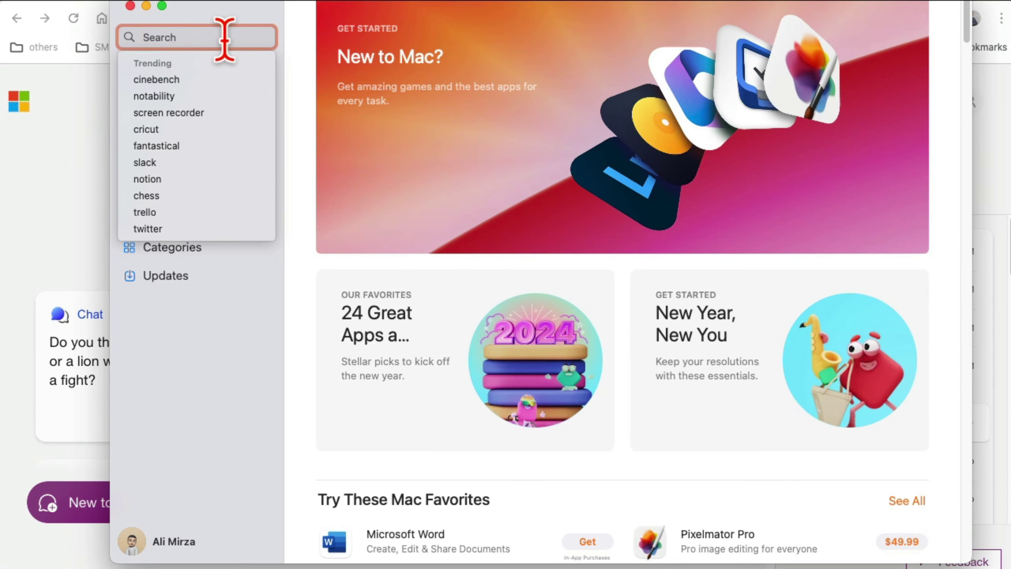
{"action": "type", "text": "micr"}
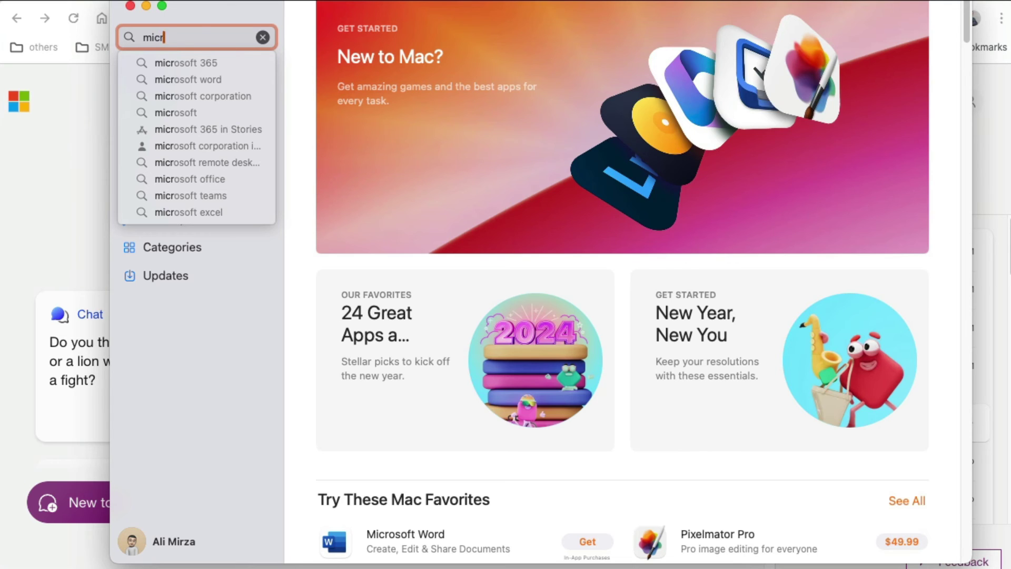
{"action": "type", "text": "osoft co"}
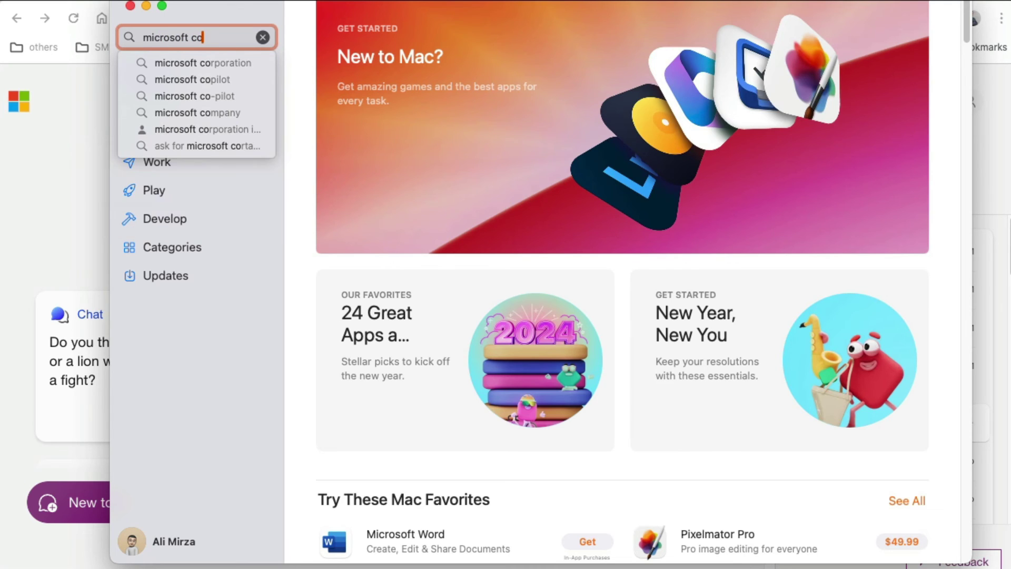
{"action": "left_click", "coordinate": [226, 79]}
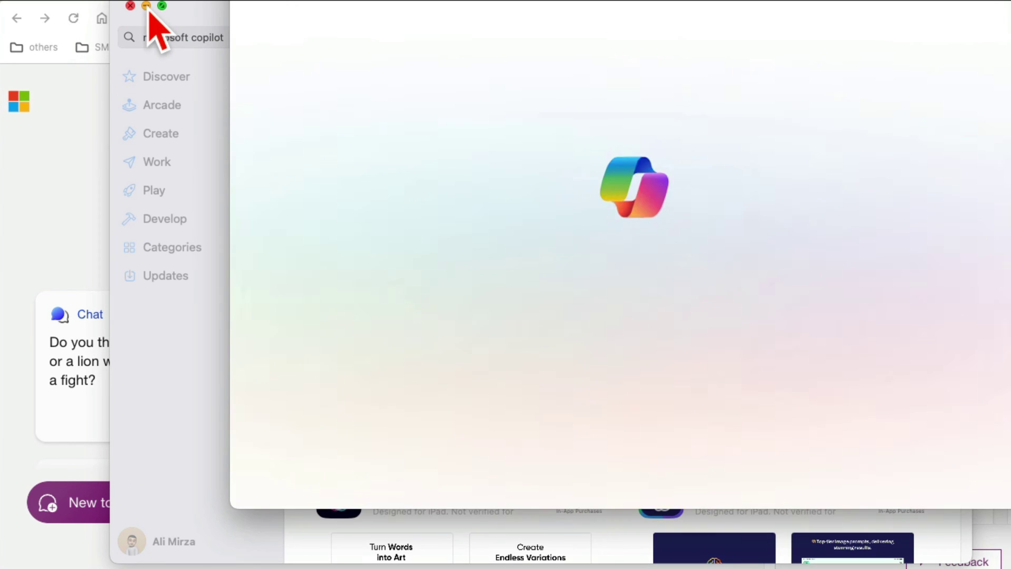
Minimize the App Store window, reposition the Copilot app window and enable GPT-4 in it.
{"action": "left_click", "coordinate": [145, 6]}
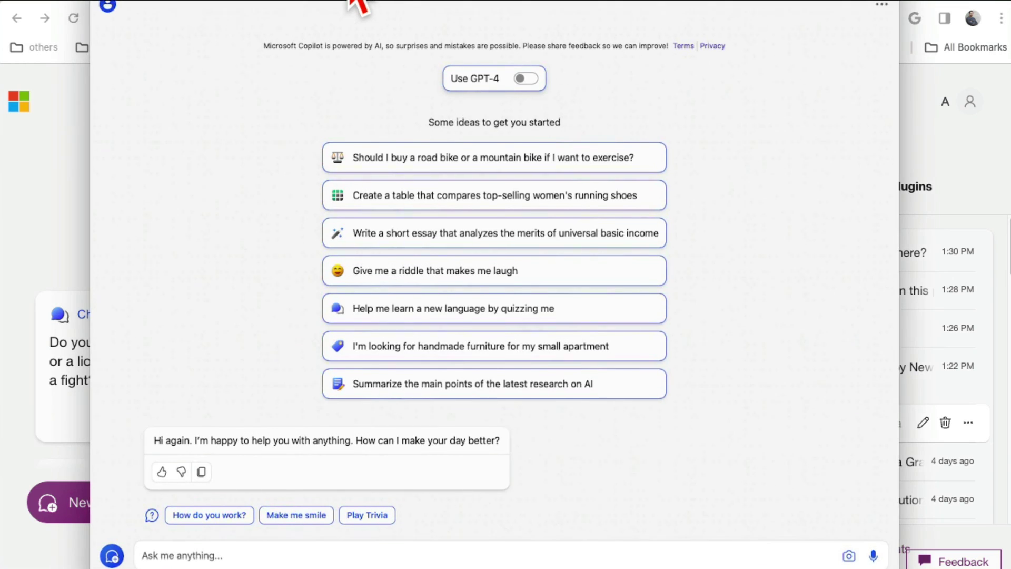
{"action": "left_click_drag", "start_coordinate": [351, 1], "coordinate": [330, 24]}
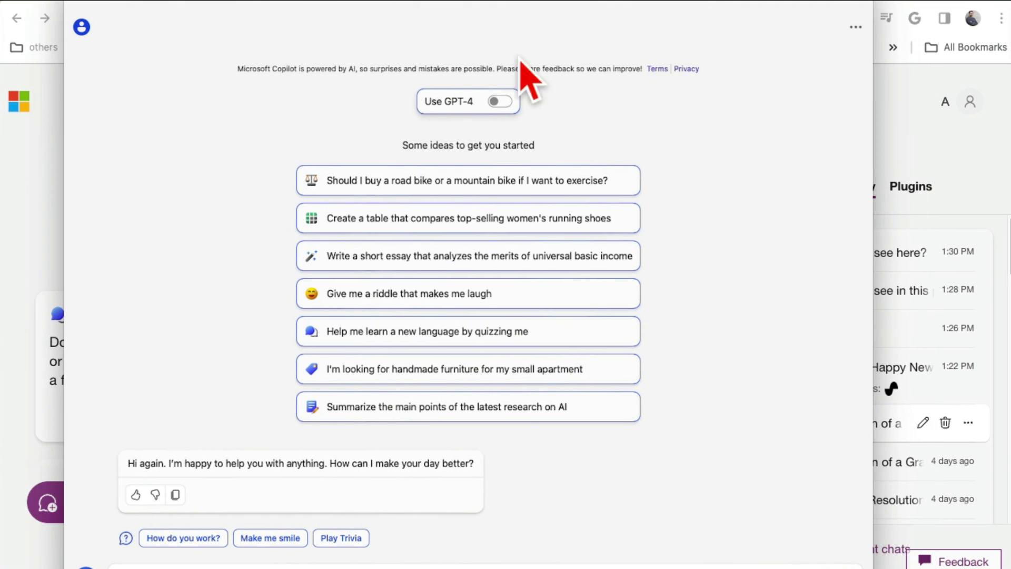
{"action": "left_click", "coordinate": [505, 106]}
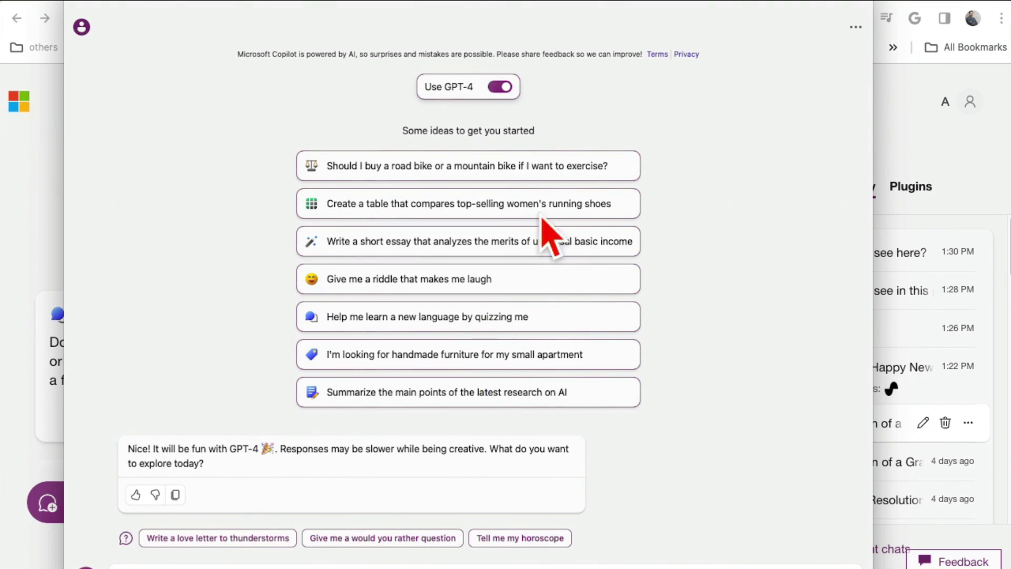
Shrink and reposition the Copilot app window, look through its start page, and minimize it to return to Copilot in Chrome.
{"action": "left_click_drag", "start_coordinate": [872, 2], "coordinate": [771, 102]}
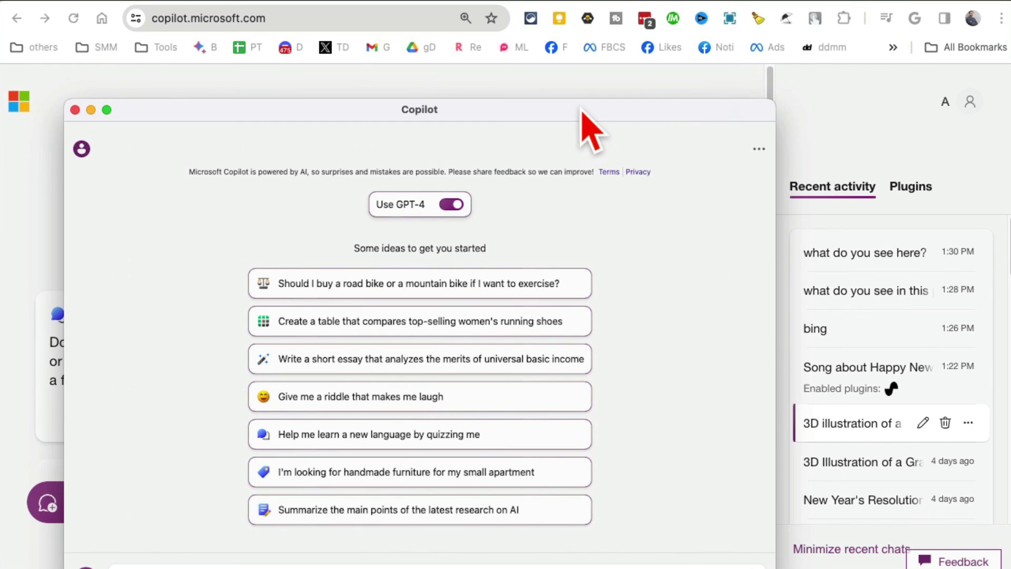
{"action": "left_click_drag", "start_coordinate": [579, 107], "coordinate": [580, 29]}
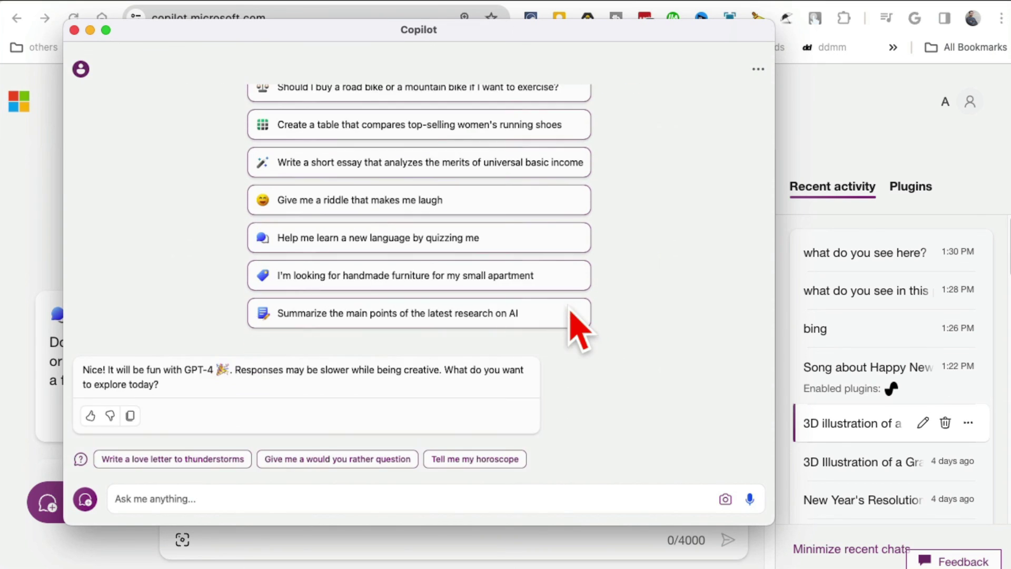
{"action": "scroll", "coordinate": [574, 311], "scroll_direction": "up", "scroll_amount": 5}
{"action": "left_click_drag", "start_coordinate": [501, 33], "coordinate": [558, 12]}
{"action": "scroll", "coordinate": [699, 327], "scroll_direction": "down", "scroll_amount": 5}
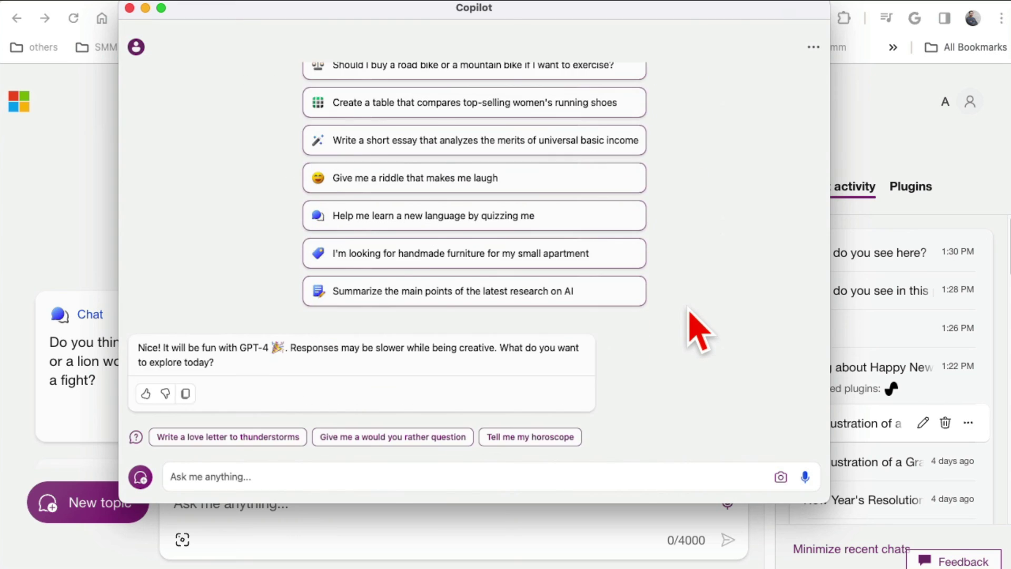
{"action": "scroll", "coordinate": [700, 327], "scroll_direction": "up", "scroll_amount": 5}
{"action": "left_click", "coordinate": [146, 8]}
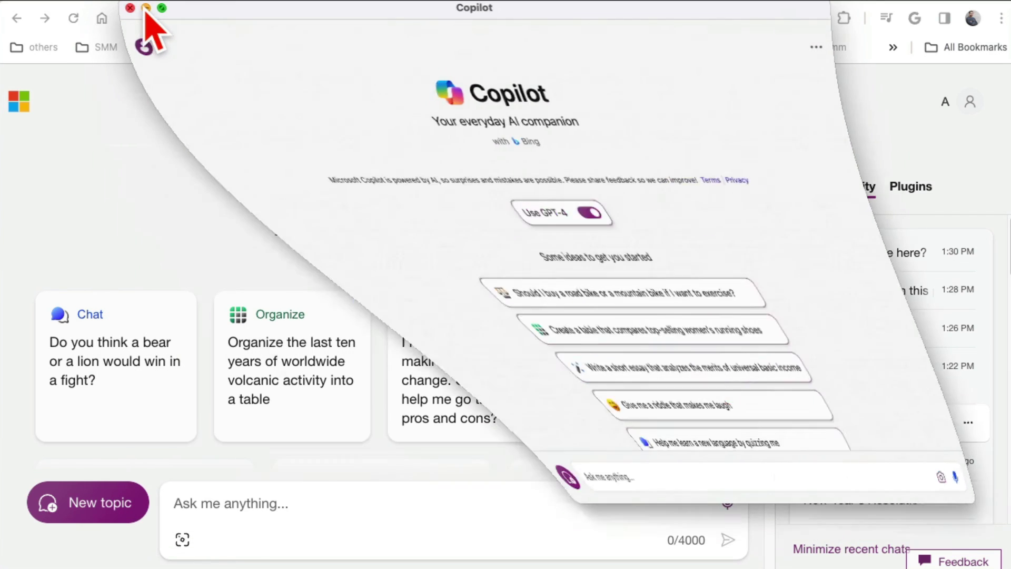
{"action": "scroll", "coordinate": [534, 240], "scroll_direction": "down", "scroll_amount": 5}
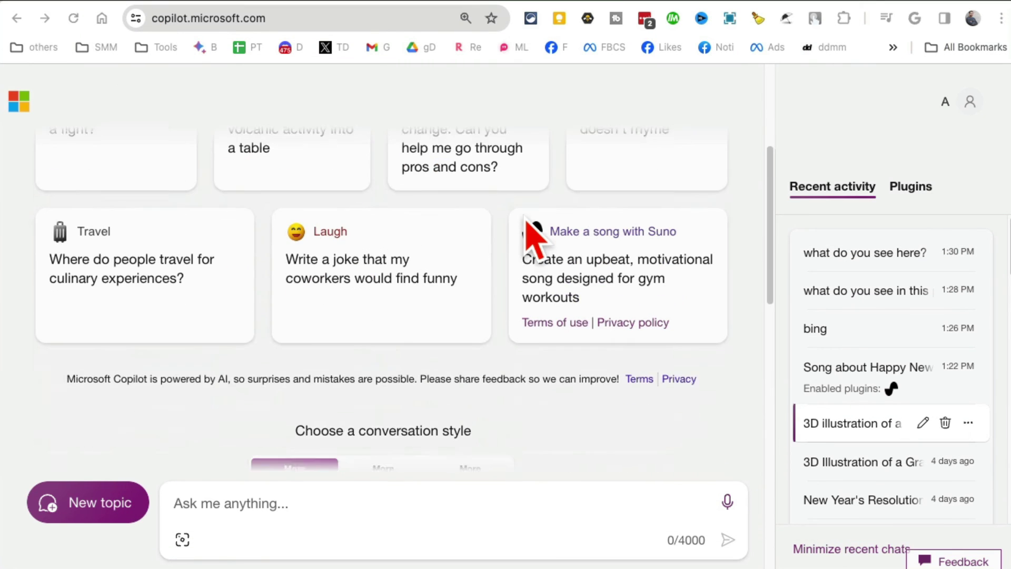